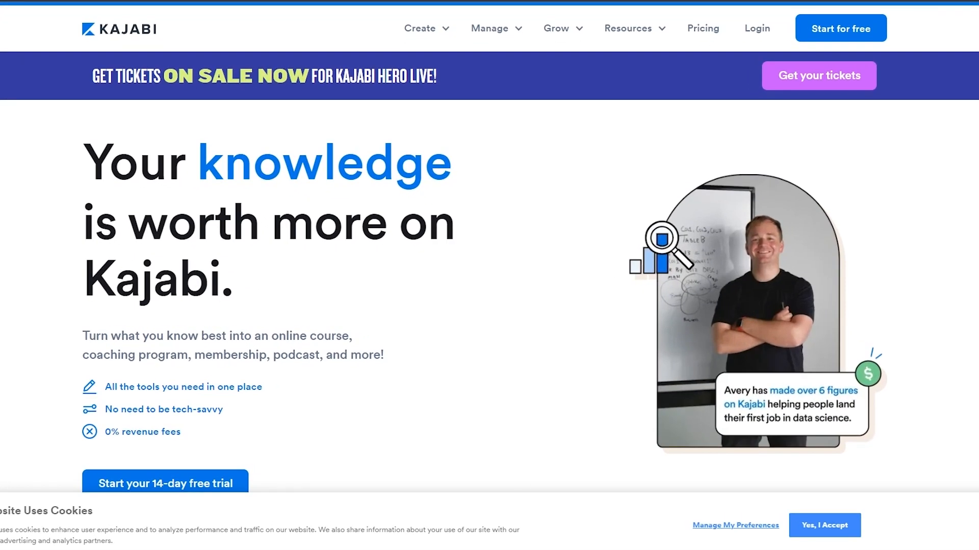
Accept the site's cookies and examine the monthly prices, features and tax notes of the Basic, Growth and Pro plans
left_click(818, 527)
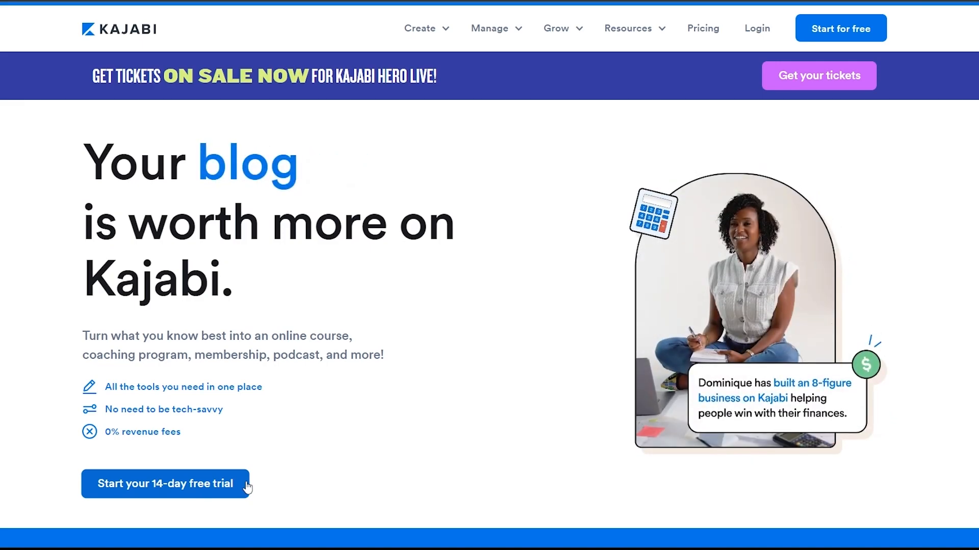
left_click(273, 1)
scroll(136, 104, "down", 3)
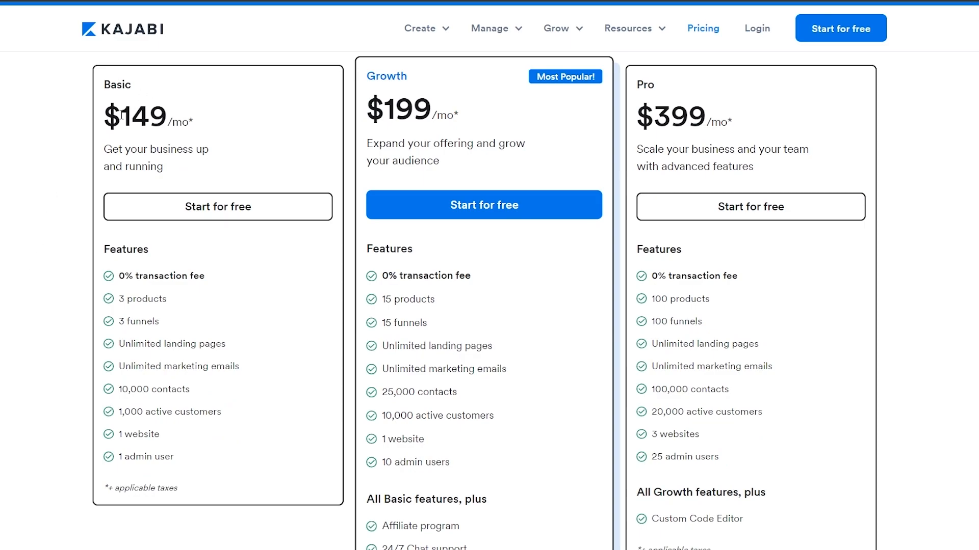
left_click_drag(122, 116, 167, 117)
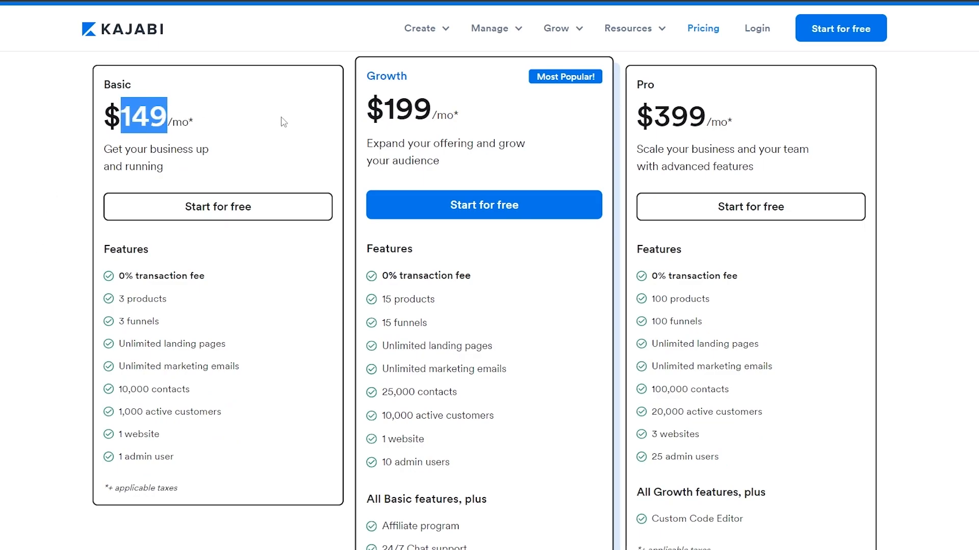
left_click_drag(383, 110, 428, 107)
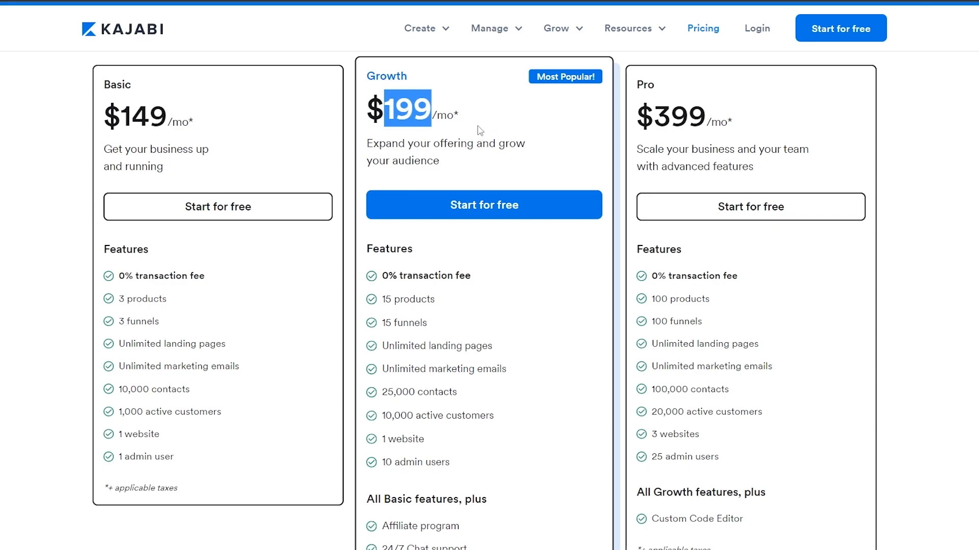
left_click(657, 116)
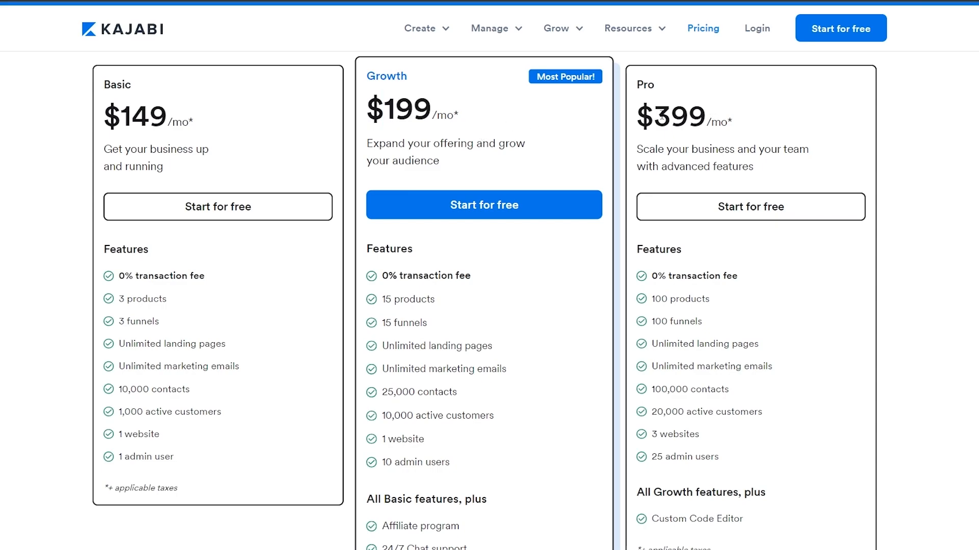
left_click_drag(657, 116, 706, 116)
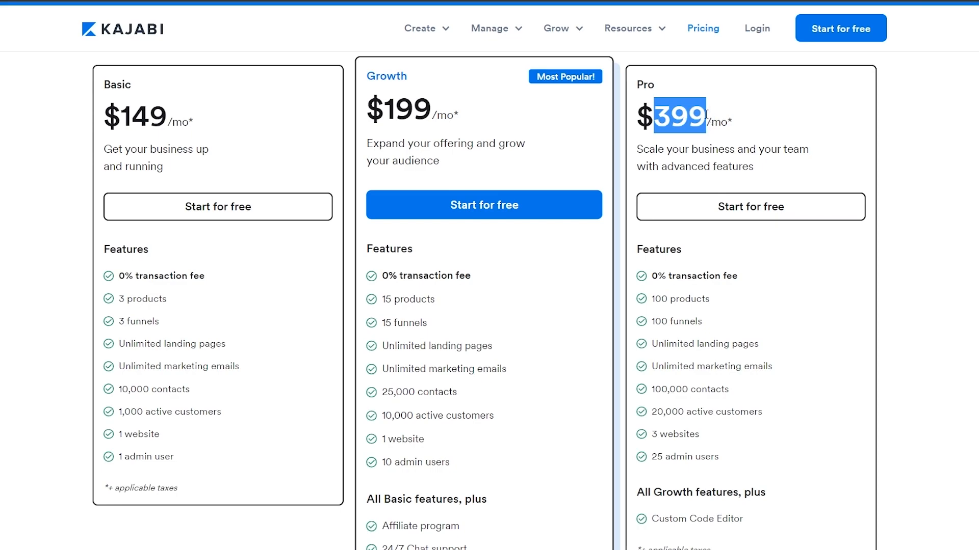
left_click(804, 104)
scroll(802, 101, "down", 2)
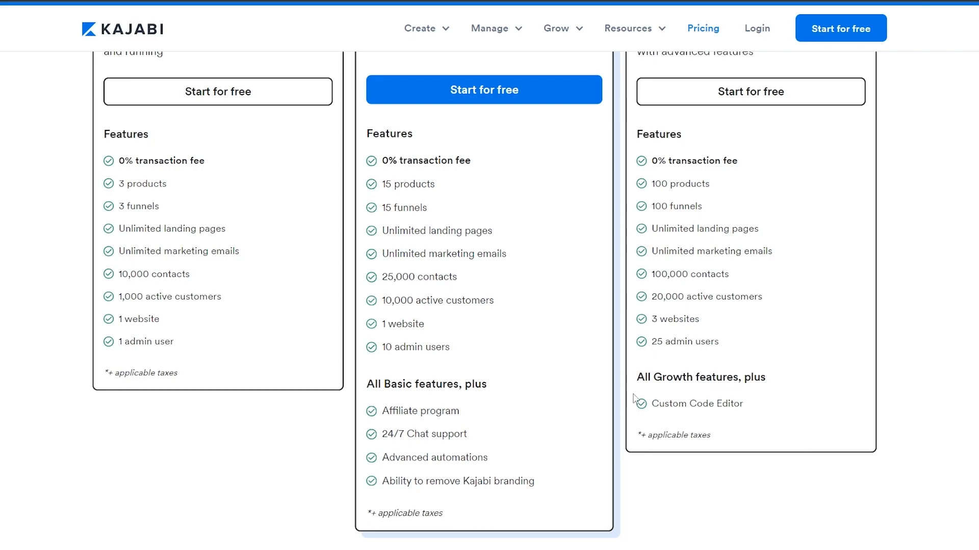
left_click_drag(123, 374, 193, 376)
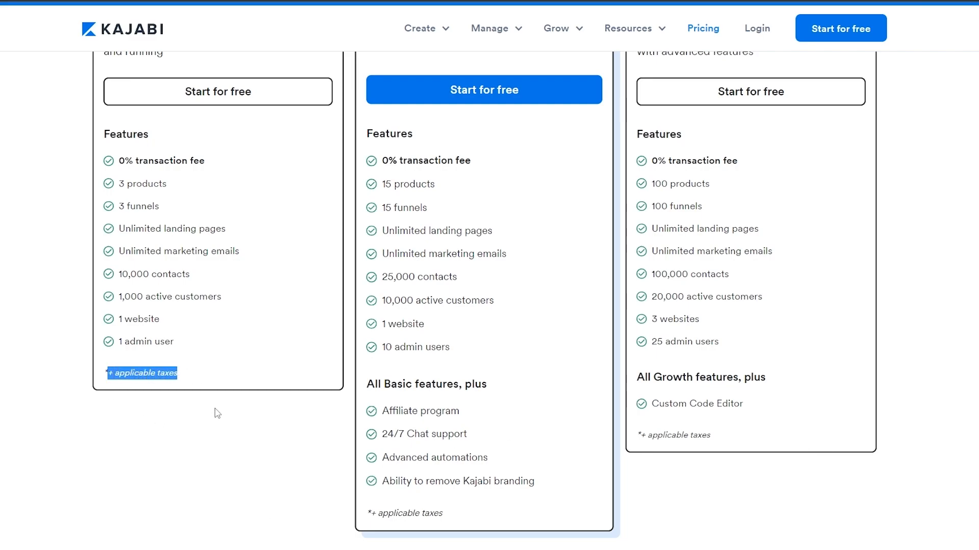
scroll(218, 413, "up", 4)
scroll(240, 449, "down", 1)
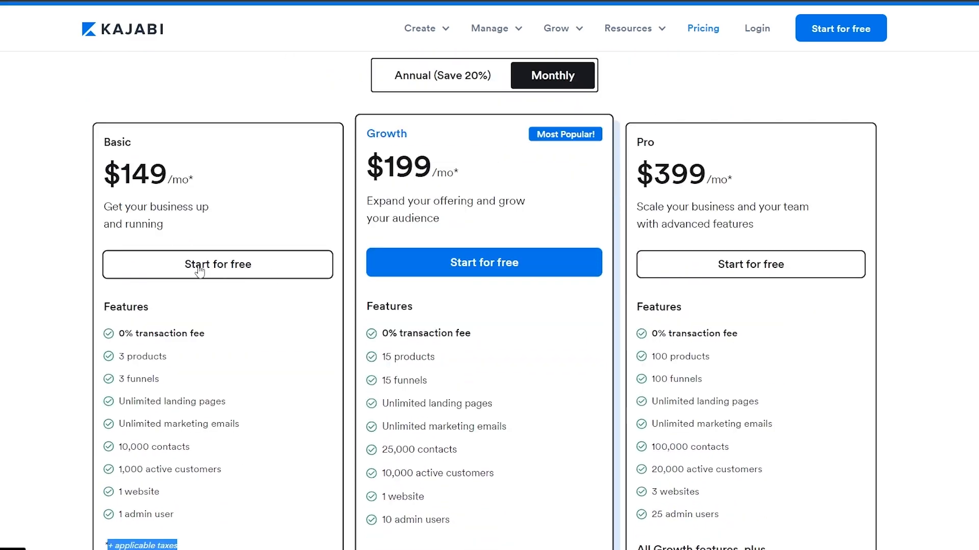
Start the Basic free trial and answer the survey: casually exploring, freelance or consultant, part-time online business, Software & Technology, never used a platform
left_click(225, 260)
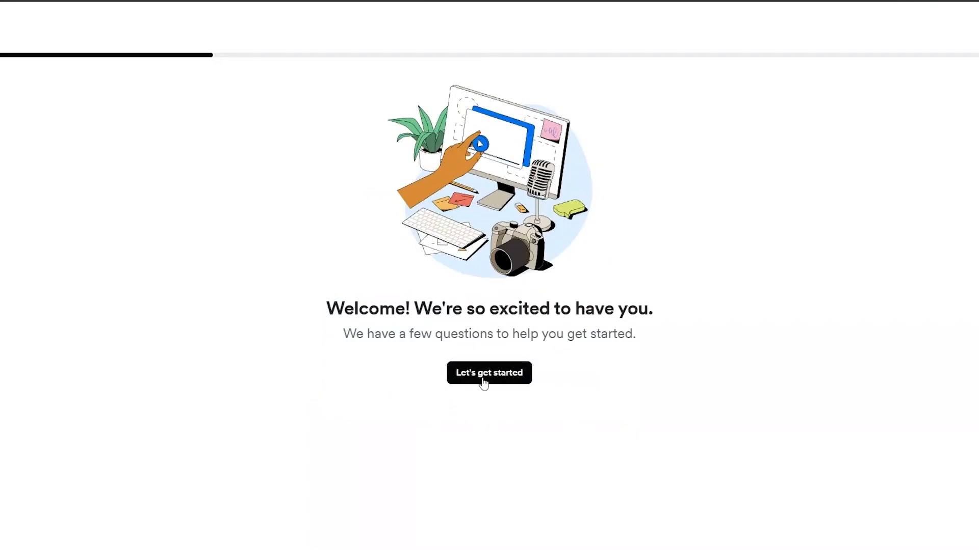
left_click(485, 378)
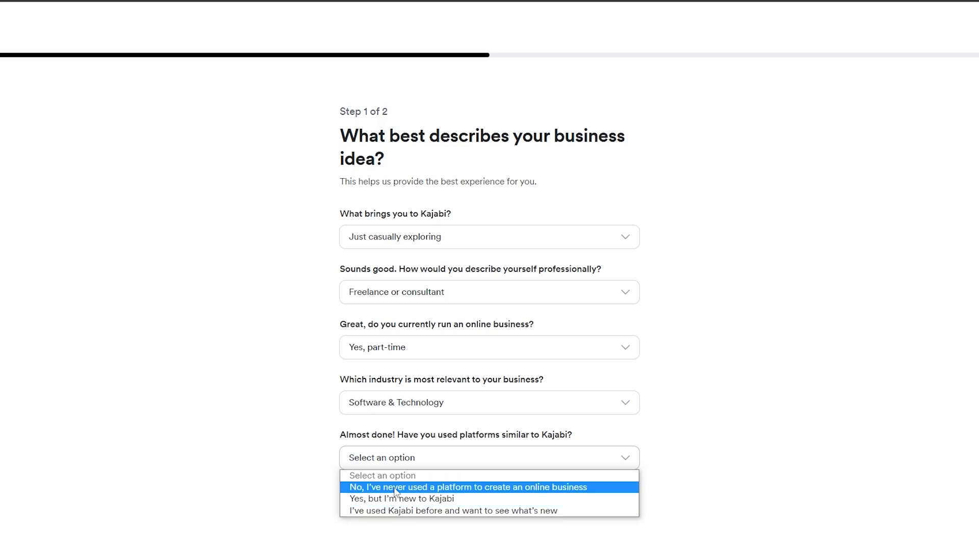
left_click(395, 488)
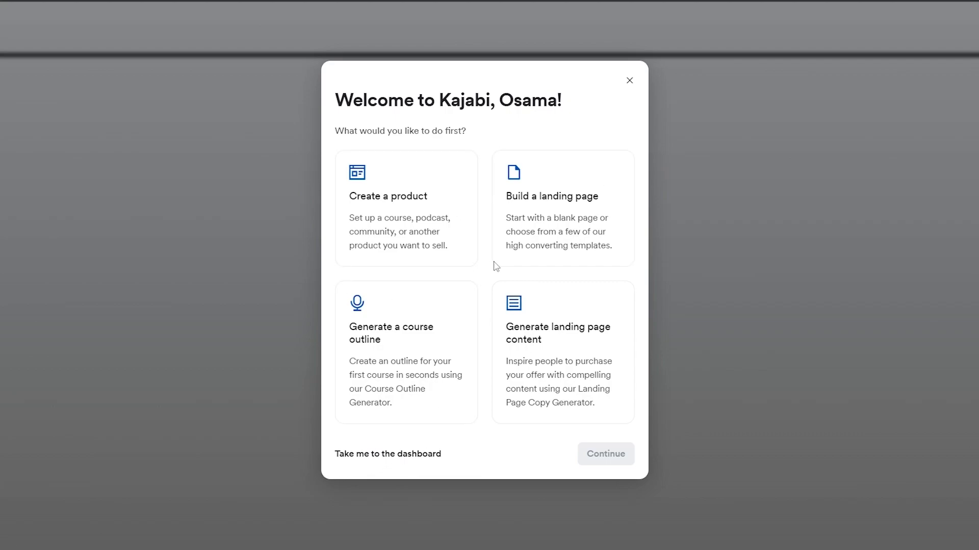
Skip the welcome choices to reach the dashboard and start creating a new Community product
left_click(384, 455)
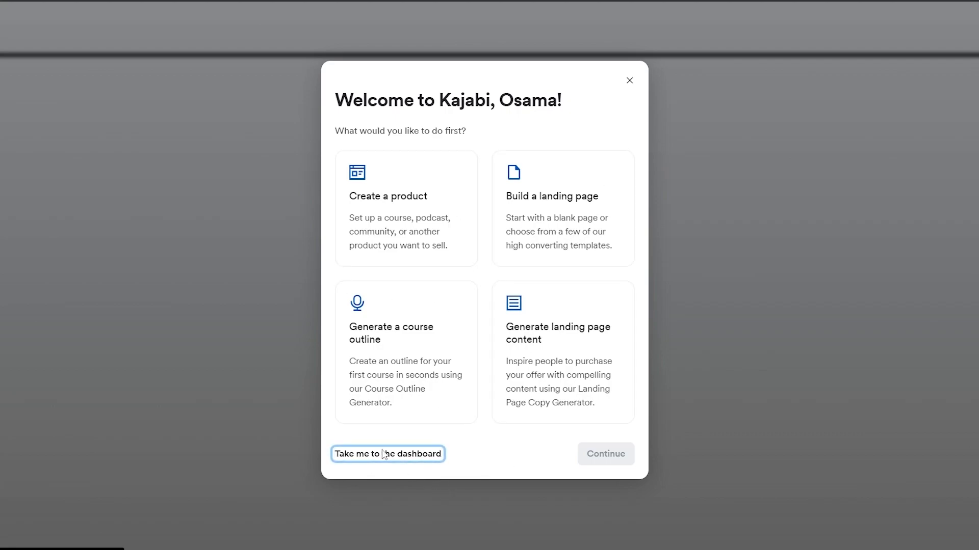
left_click(384, 455)
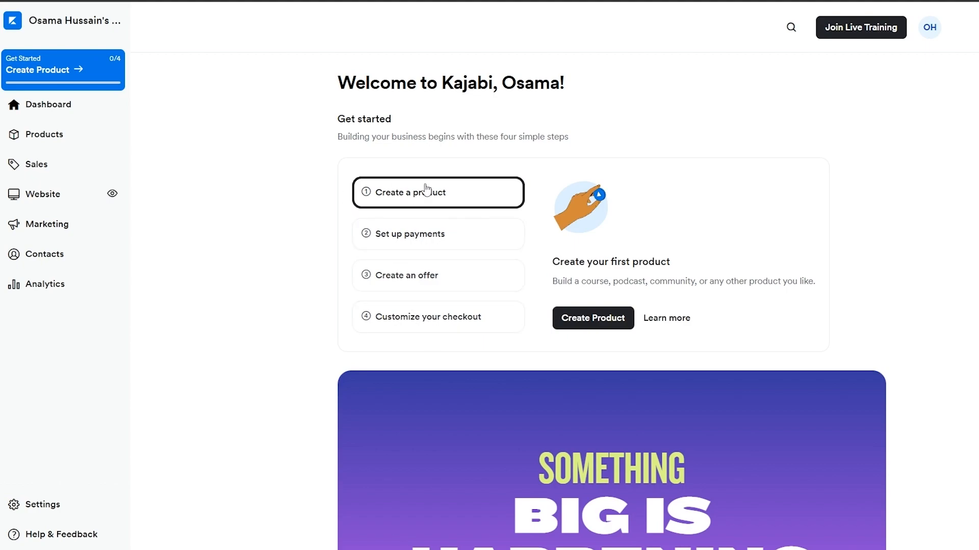
left_click(592, 329)
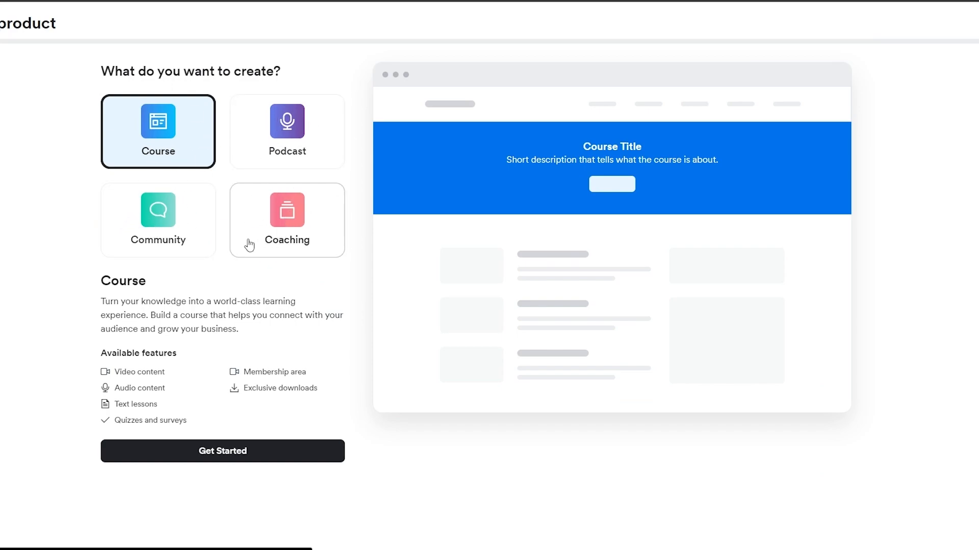
left_click(162, 233)
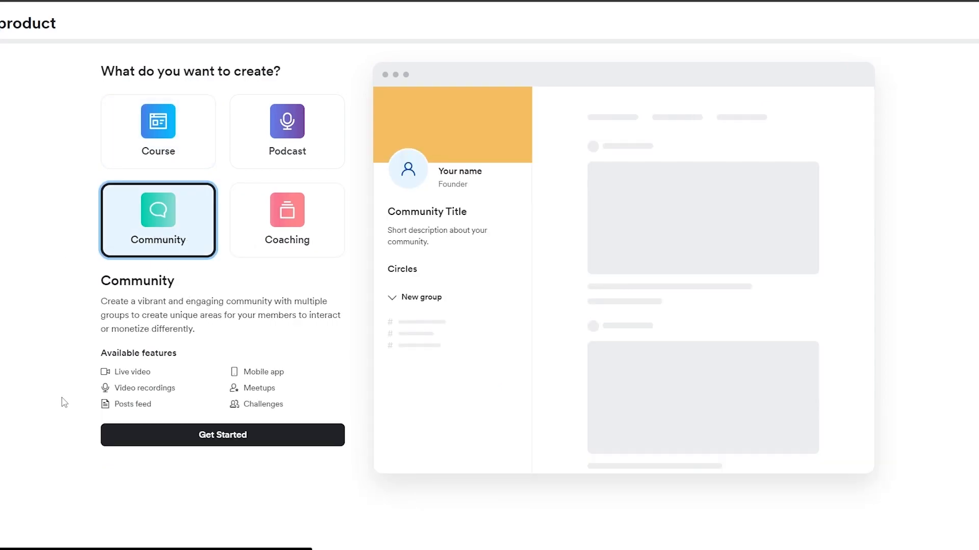
left_click(241, 436)
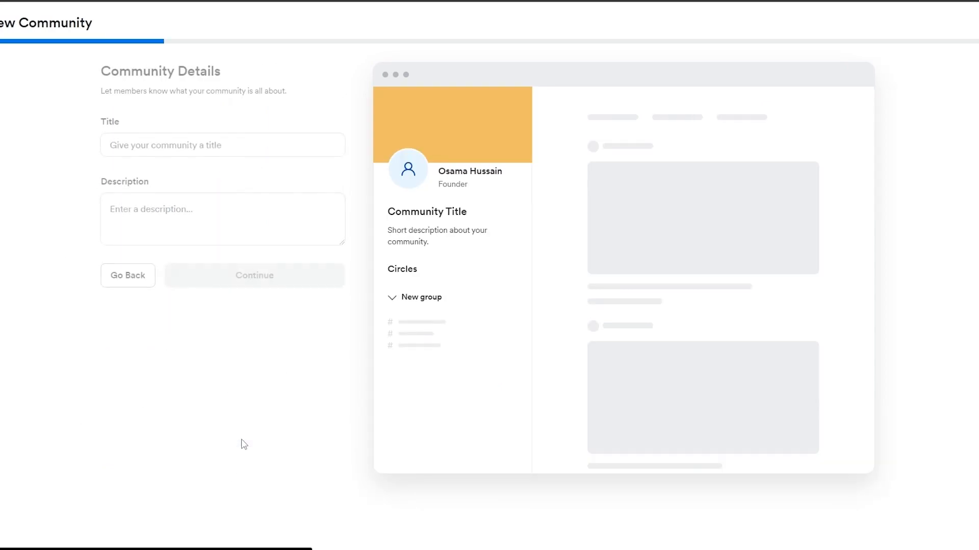
Title the community Wen Media with the description "A place to lern about freelancing, Crypto and everything in between" and continue
left_click_drag(99, 126, 129, 132)
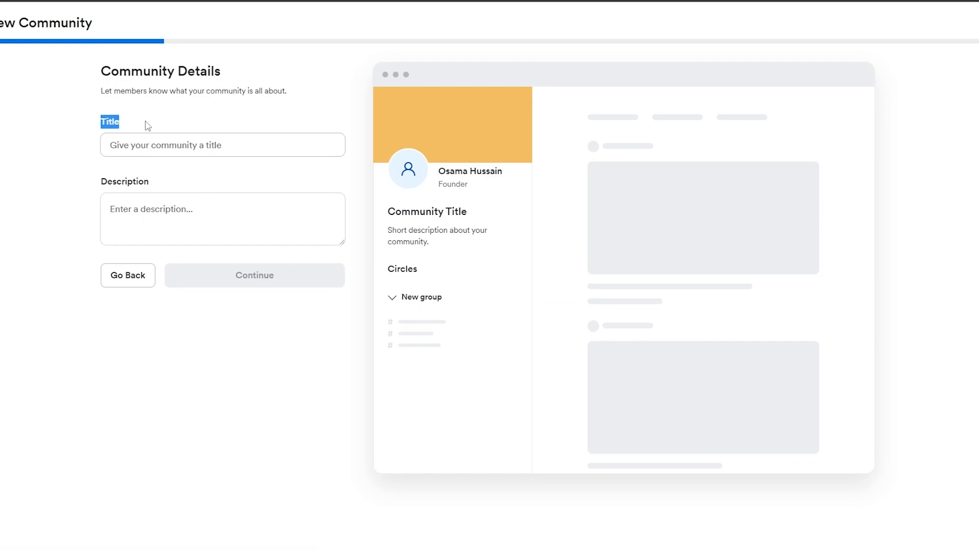
left_click(145, 125)
left_click(118, 210)
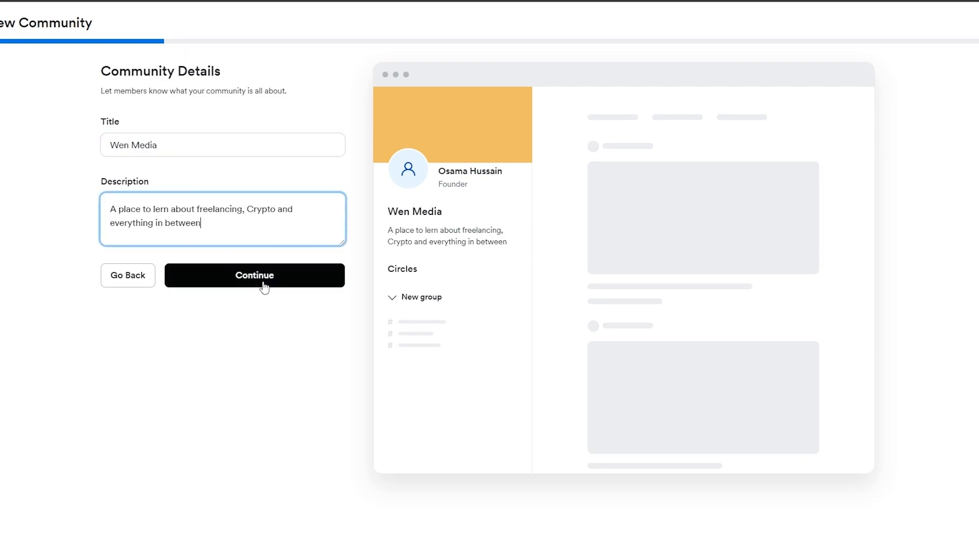
left_click(273, 287)
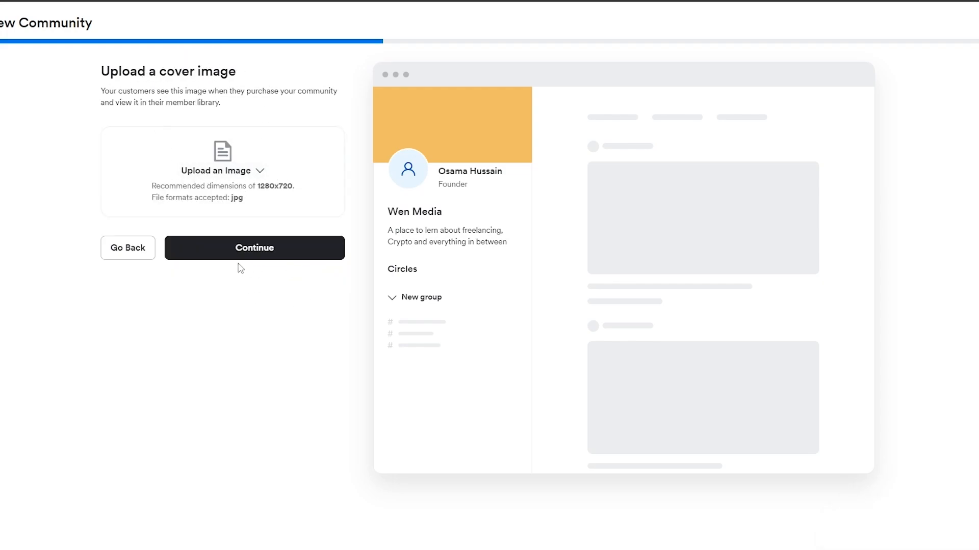
Upload Untitled design.jpg, cropped around the COMING SOON text, as the community's cover image and continue
left_click(243, 174)
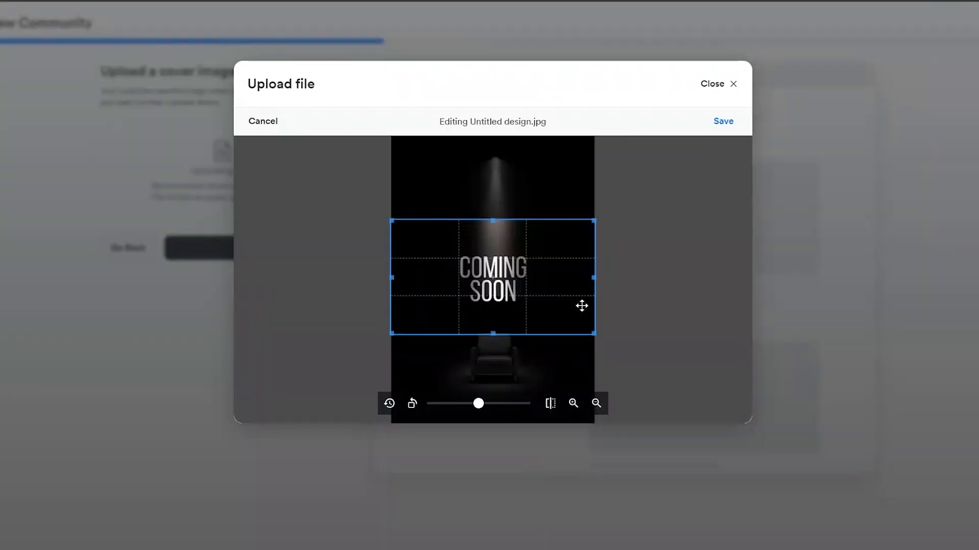
left_click(722, 120)
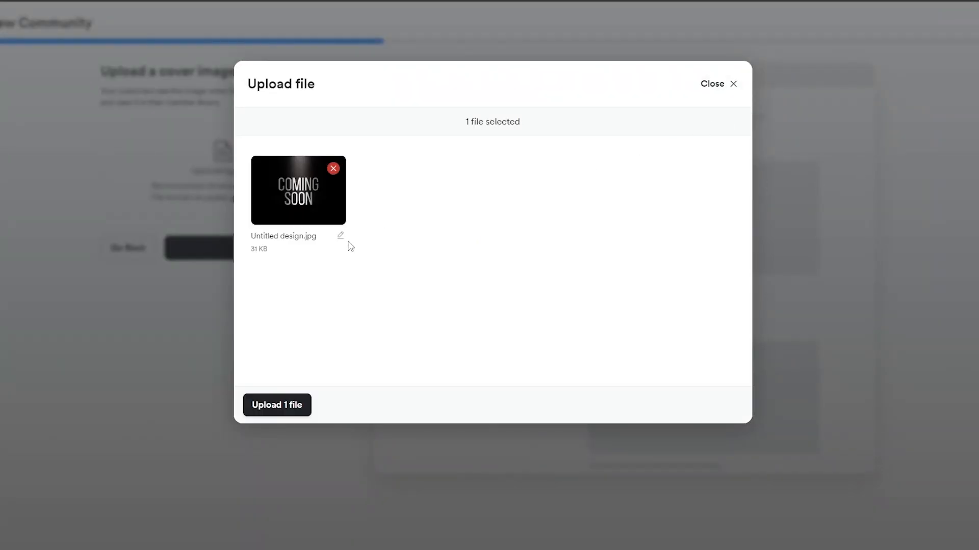
left_click(260, 407)
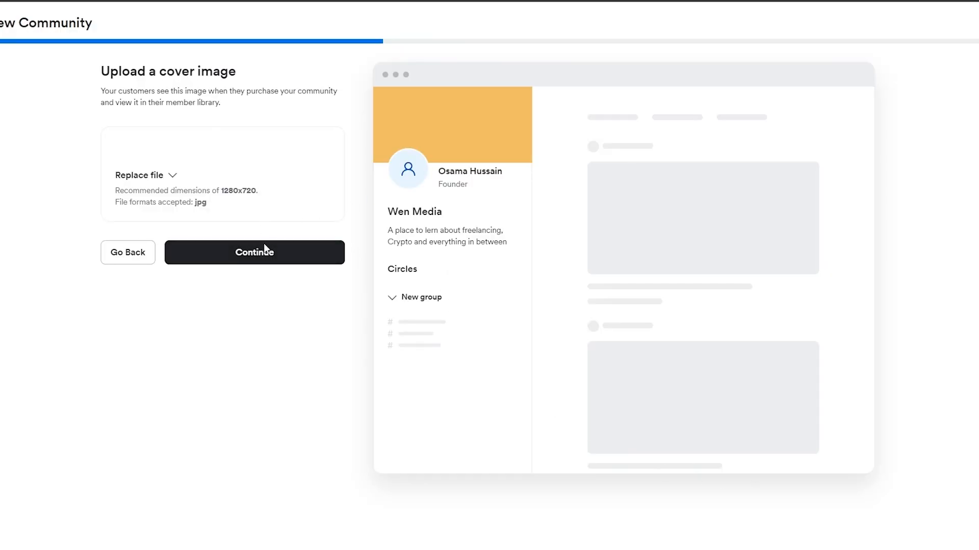
left_click(256, 306)
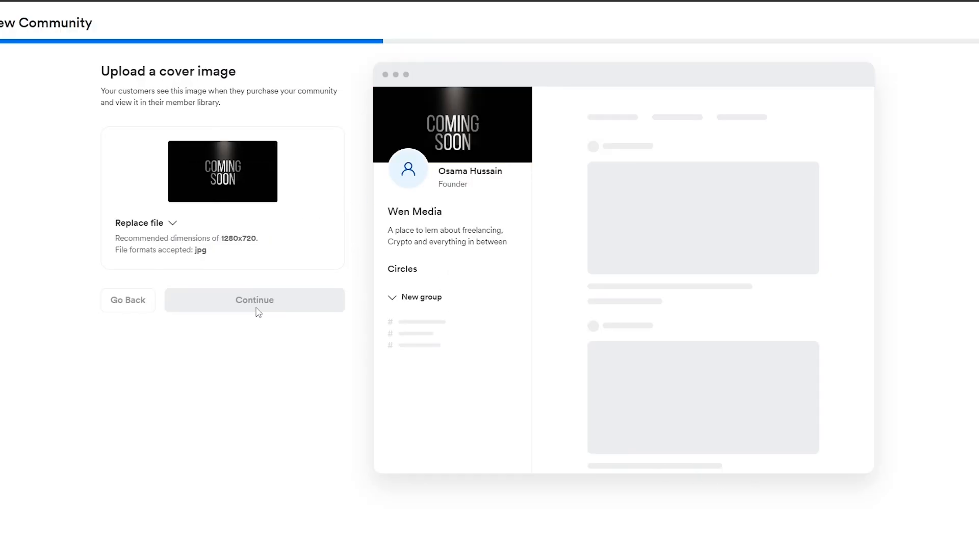
Name the new access group Freelancing and continue to its pricing
left_click_drag(100, 138, 161, 139)
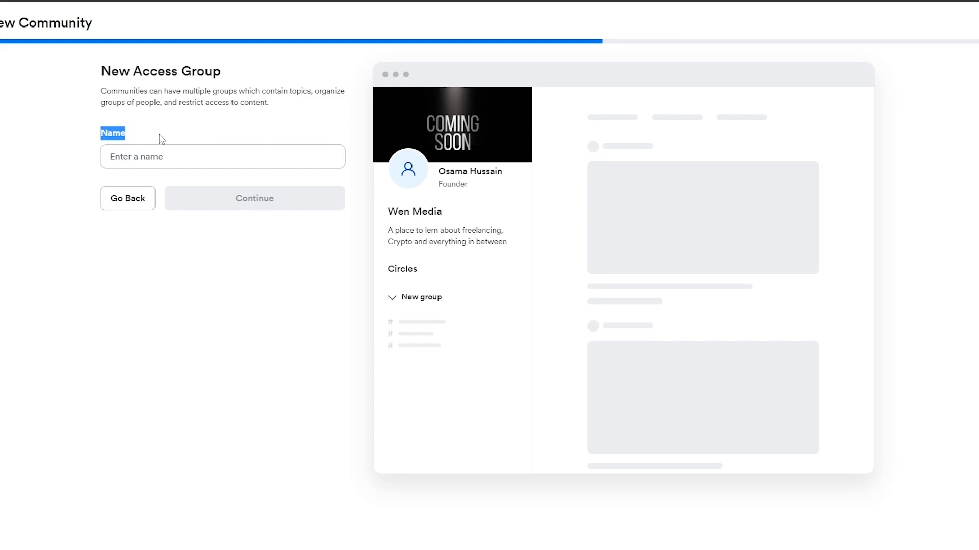
left_click(160, 157)
type("Freelancing")
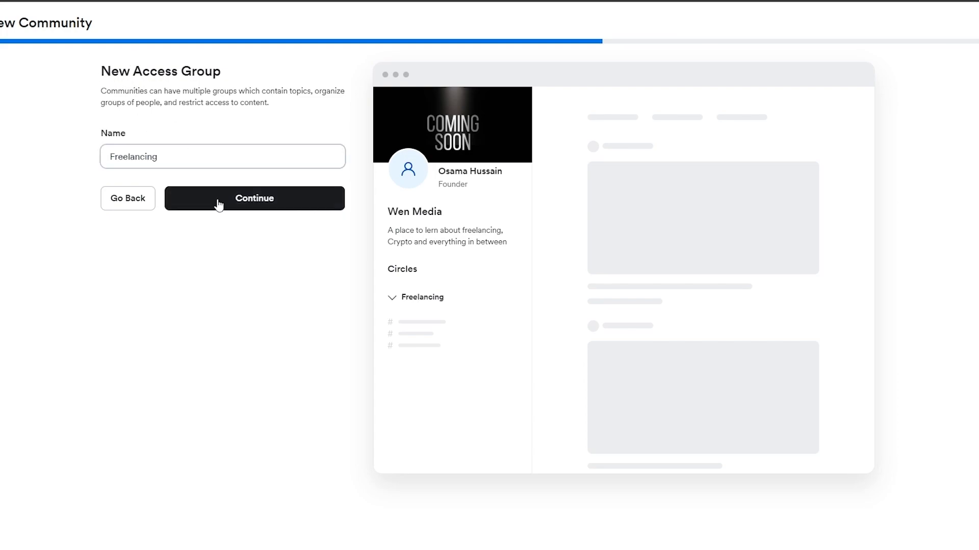
left_click(234, 205)
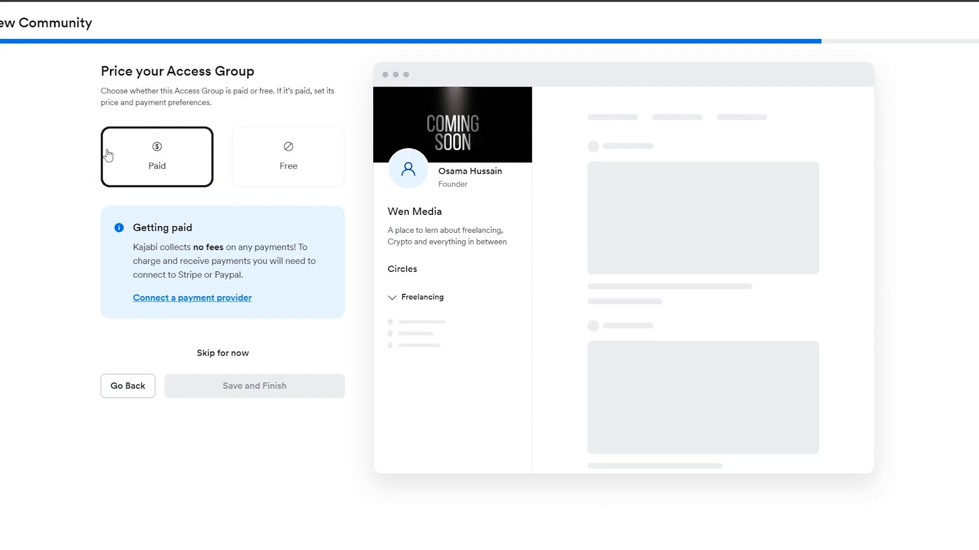
Compare the paid and free pricing options, make the access group free, and finish creating the community
left_click(292, 159)
left_click(205, 154)
left_click(280, 176)
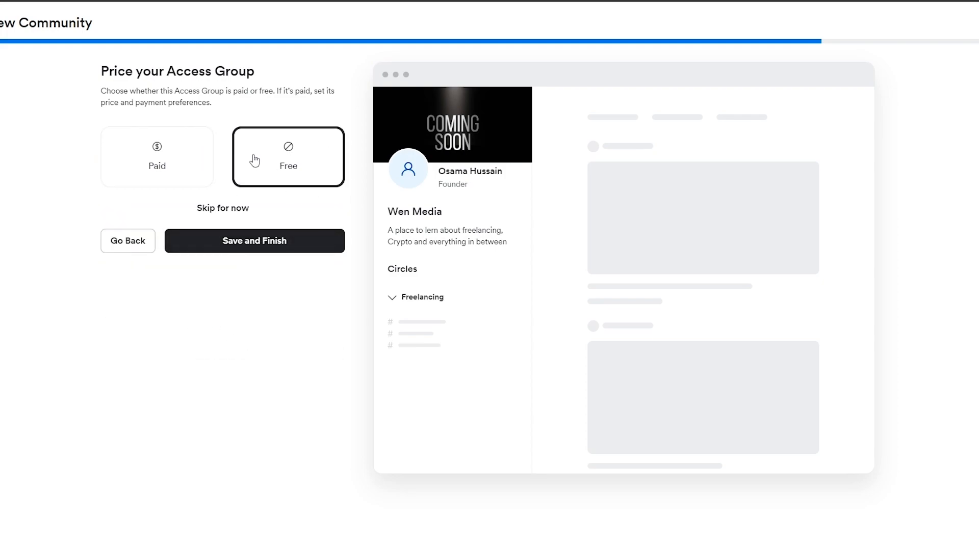
left_click(265, 247)
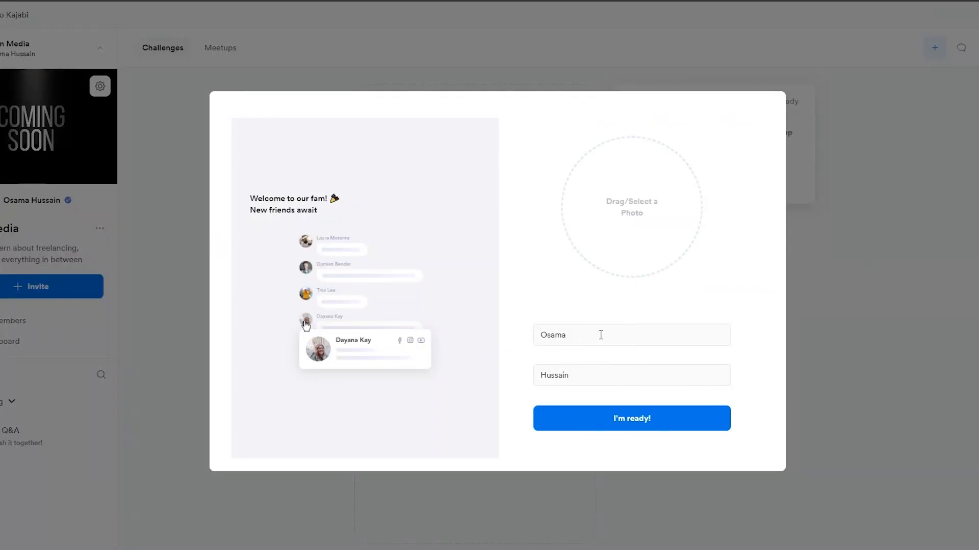
Add a profile photo to enter the community and dismiss the introductory tour tips
left_click(656, 210)
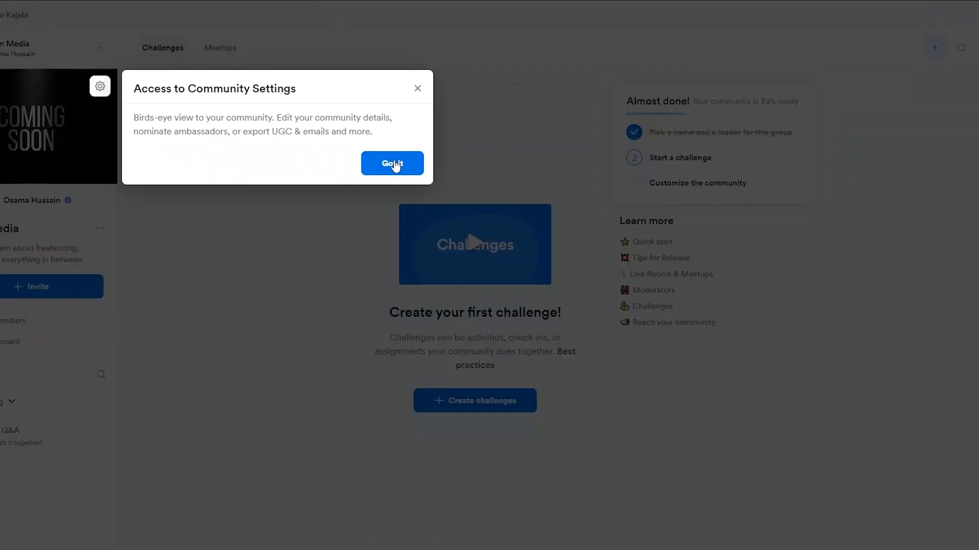
left_click(395, 164)
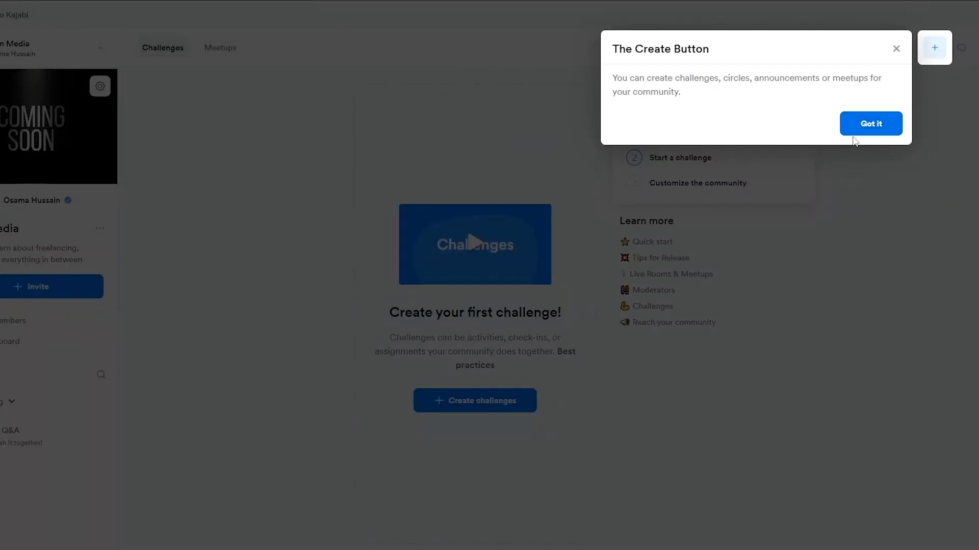
left_click(866, 124)
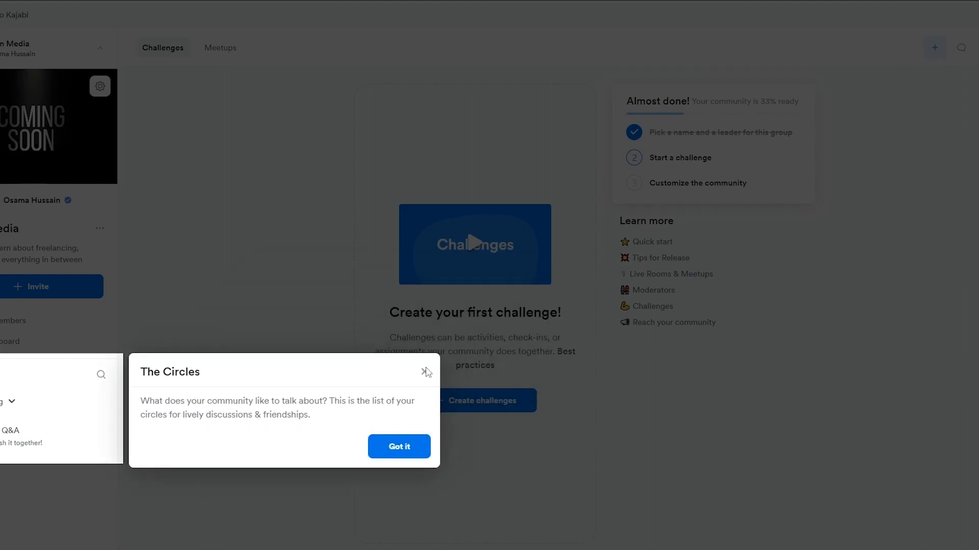
left_click(425, 372)
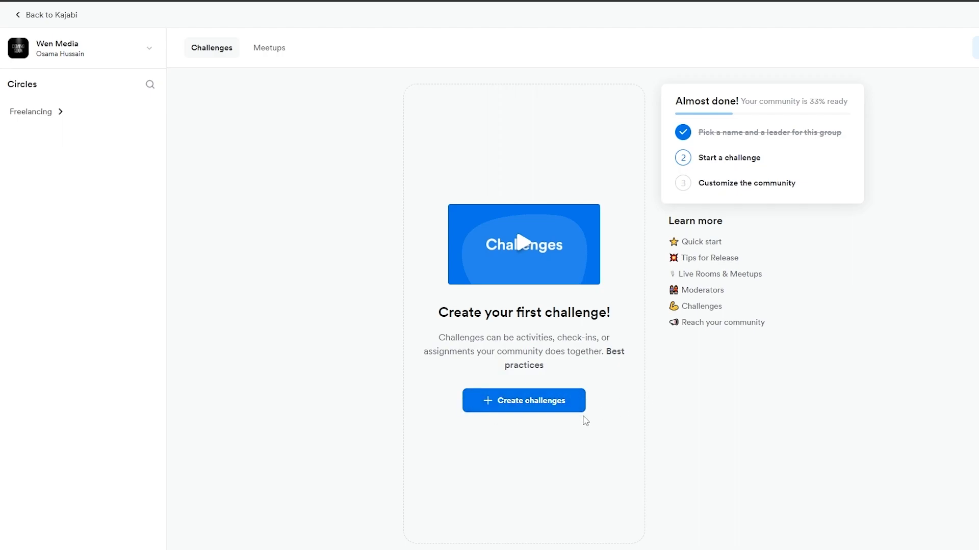
Open the community's customization area and expand the advanced options in its details
left_click(732, 183)
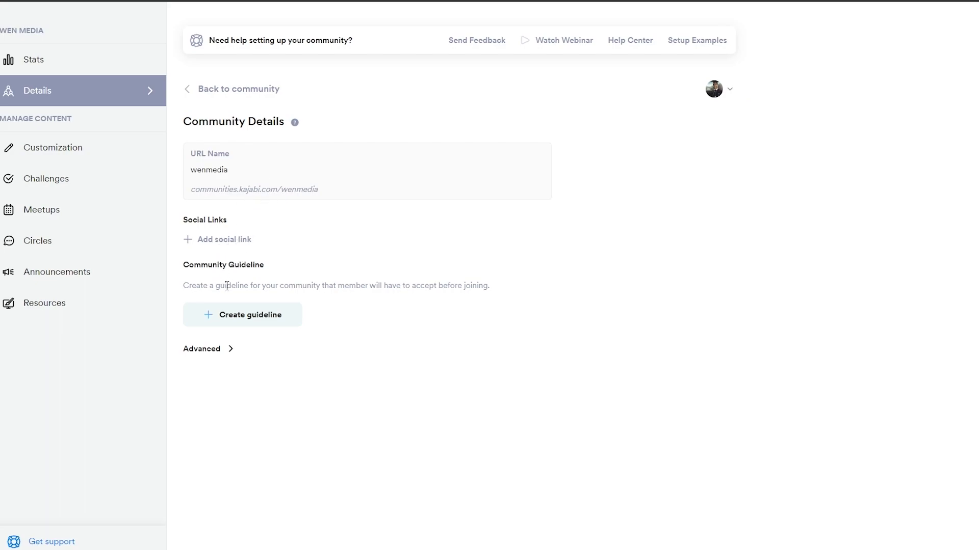
left_click(219, 351)
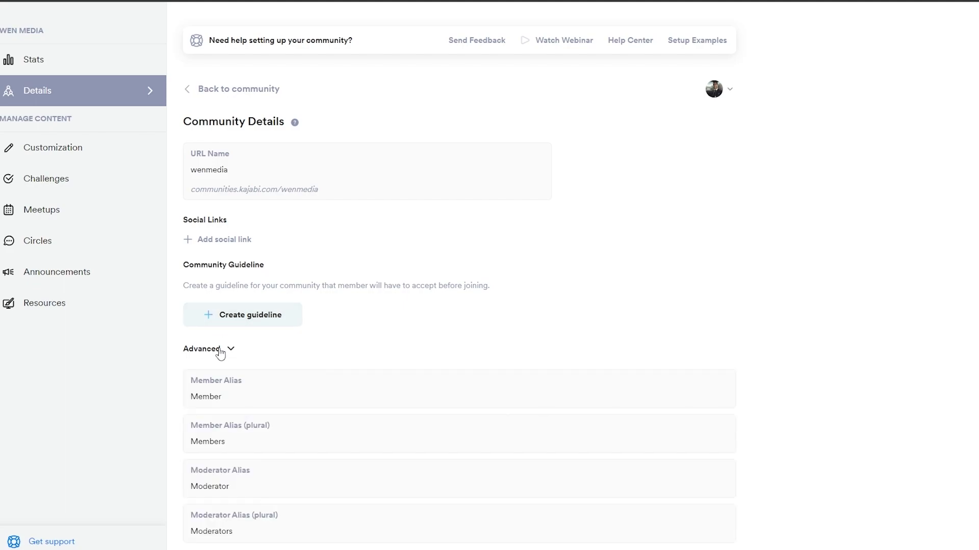
Review the community's alias options, customization features, challenges, meetups, circles and announcements
scroll(229, 398, "down", 1)
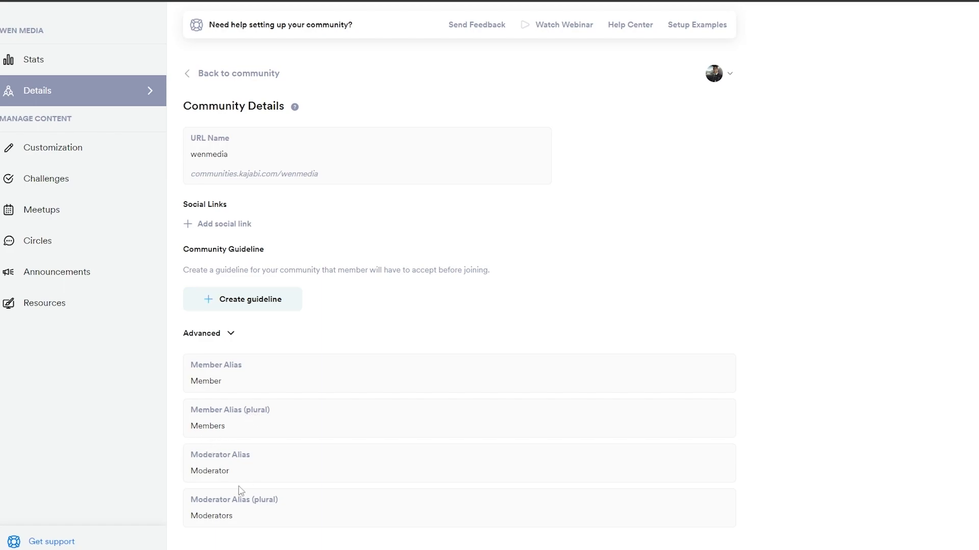
left_click(230, 336)
left_click(98, 151)
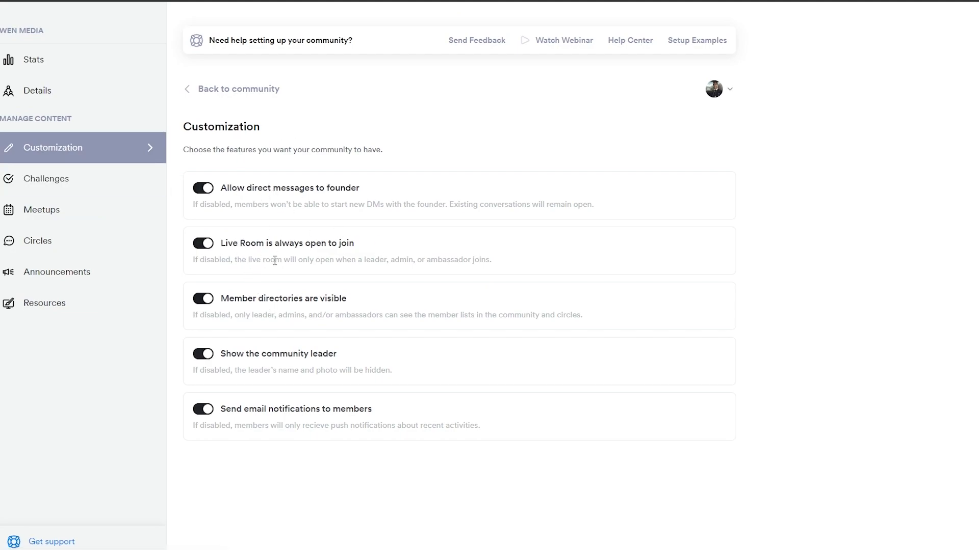
left_click(129, 190)
left_click(113, 217)
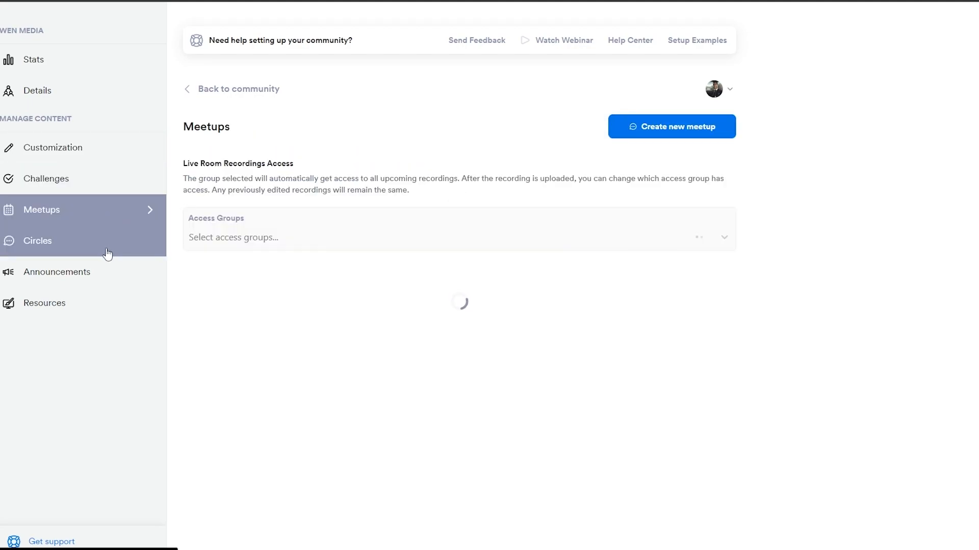
left_click(107, 248)
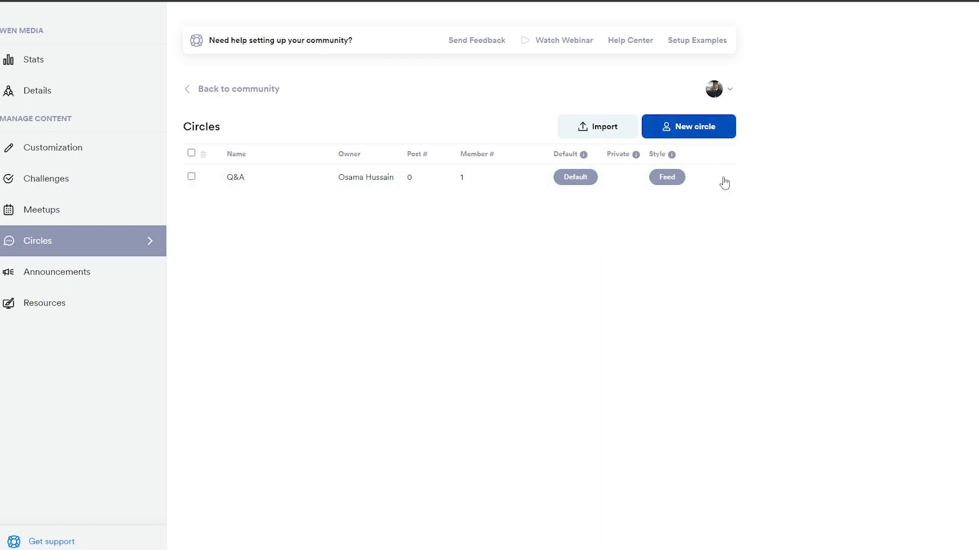
left_click(70, 286)
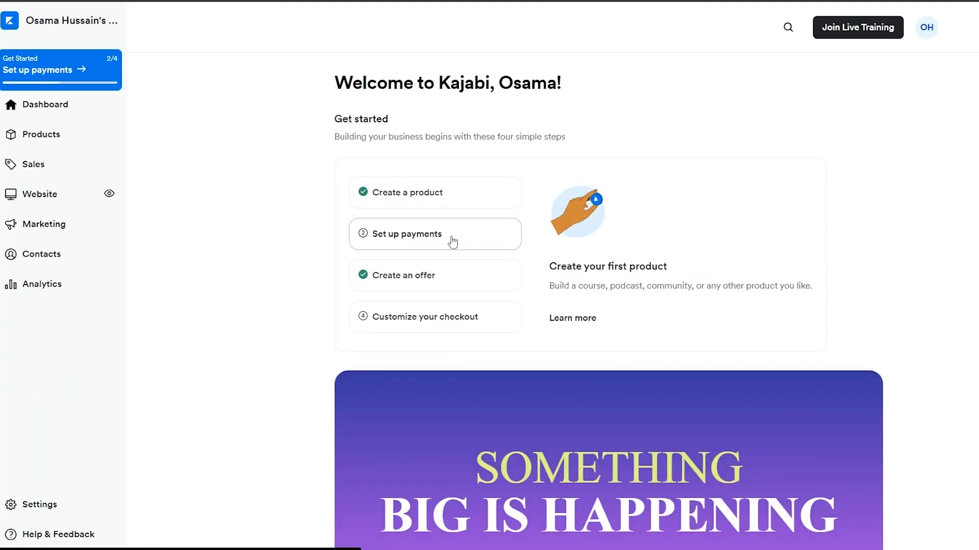
Set up payments by connecting Stripe with the existing Wen Media account
left_click(395, 246)
left_click(617, 330)
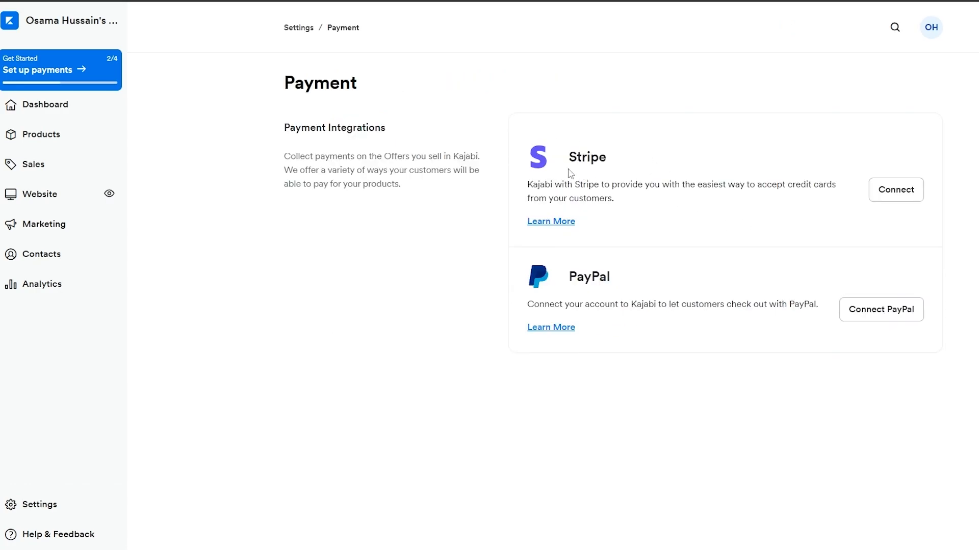
left_click_drag(569, 157, 626, 163)
left_click_drag(568, 277, 673, 278)
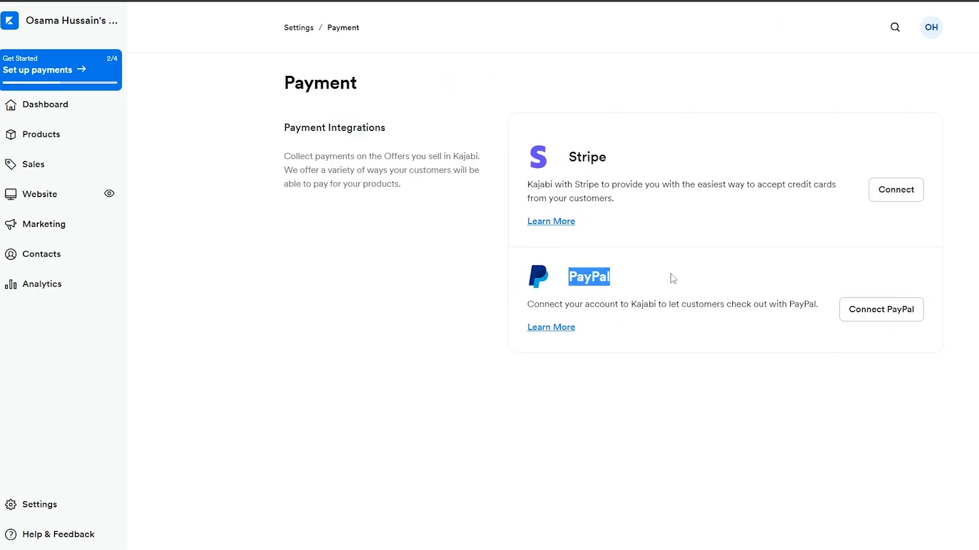
left_click(901, 201)
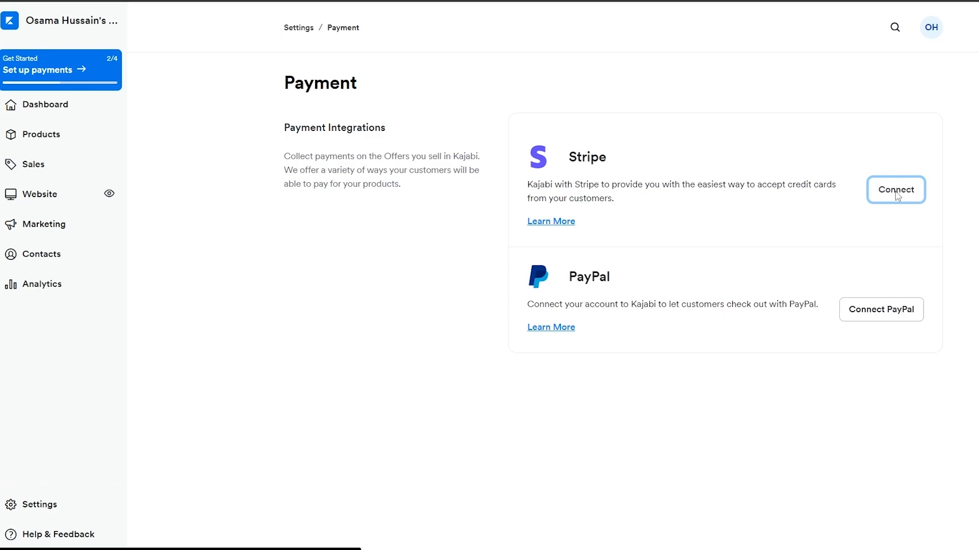
left_click(728, 288)
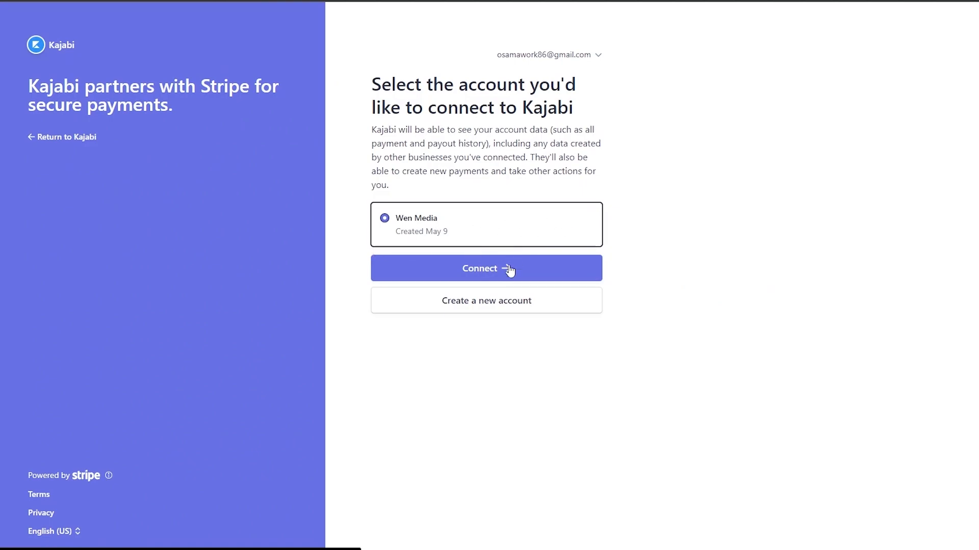
left_click(469, 273)
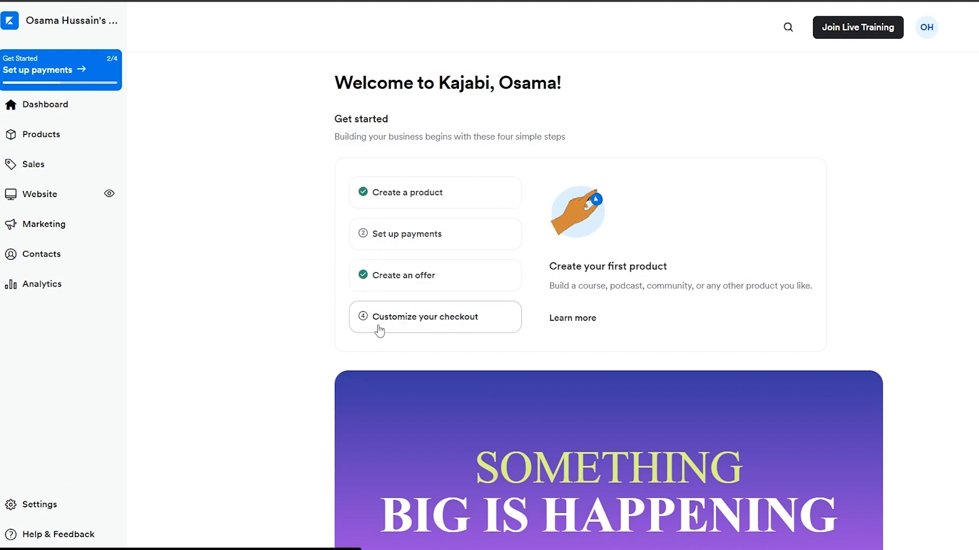
Open the Freelancing offer's checkout customization, glance at its design settings and open the page content
left_click(410, 324)
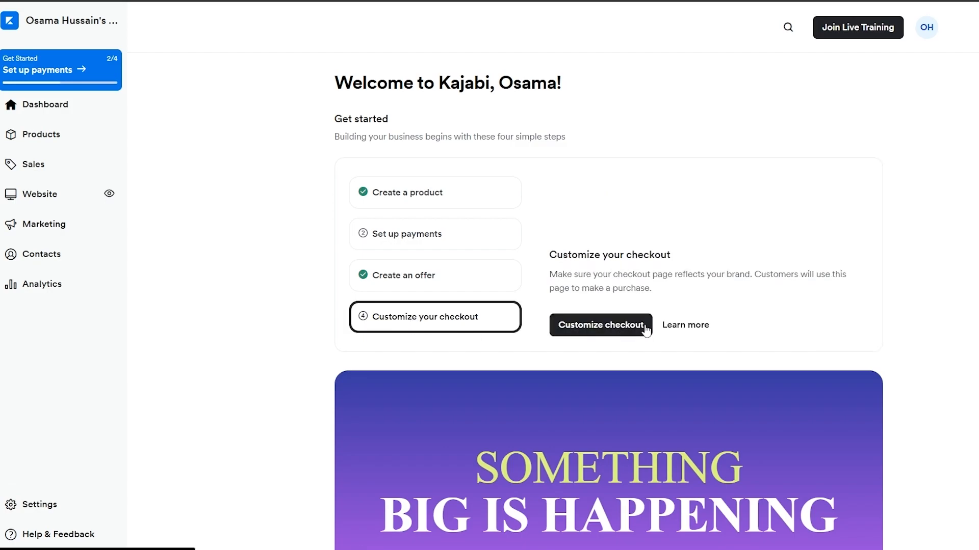
left_click(602, 325)
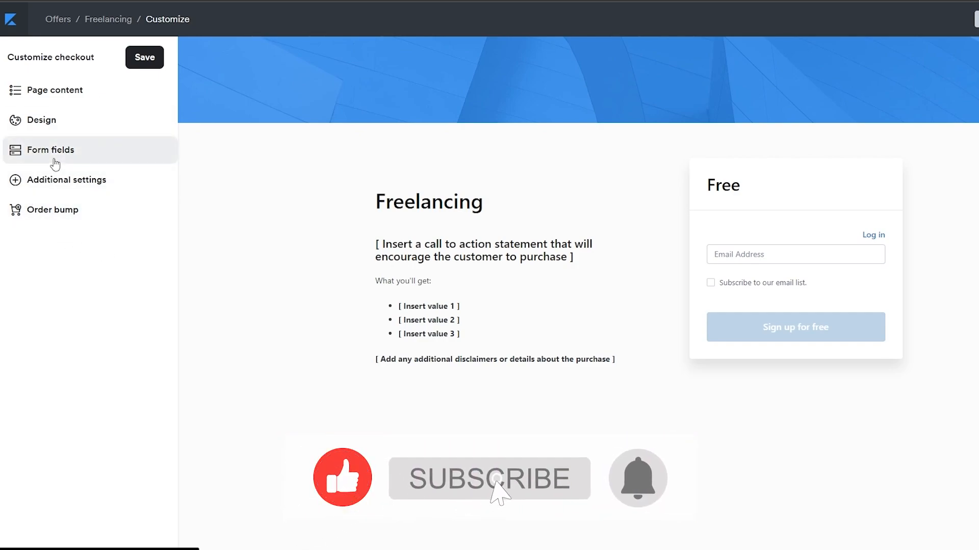
left_click(77, 122)
left_click(30, 61)
left_click(56, 95)
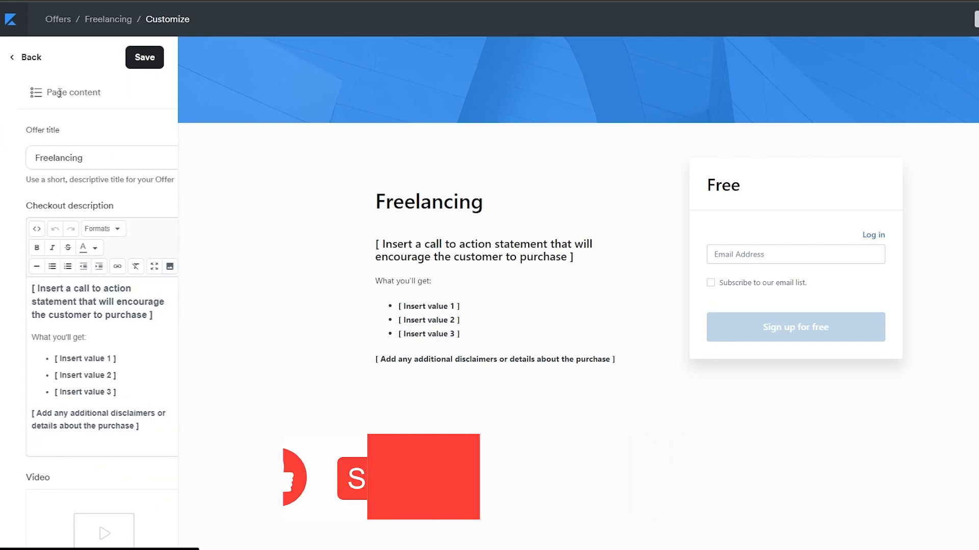
Replace the placeholder checkout description with the prepared text starting "If you join our Community For Free You Will Get The Following Benefits"
scroll(48, 357, "down", 1)
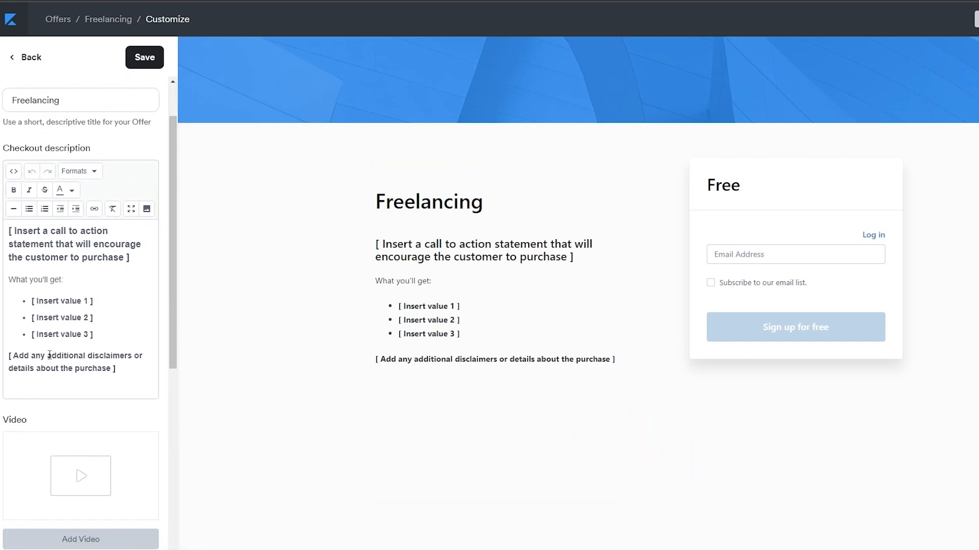
left_click(34, 227)
left_click(505, 304)
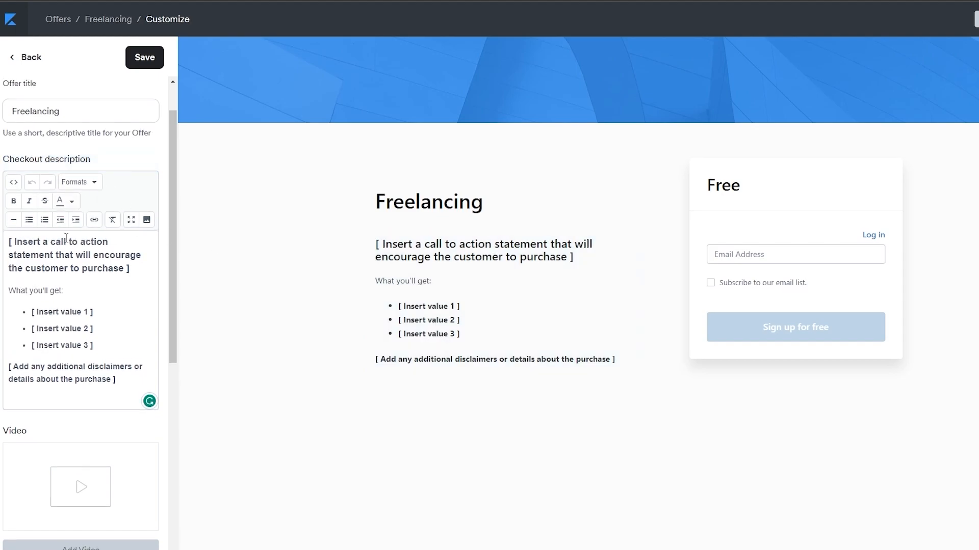
scroll(56, 305, "down", 7)
scroll(55, 316, "up", 7)
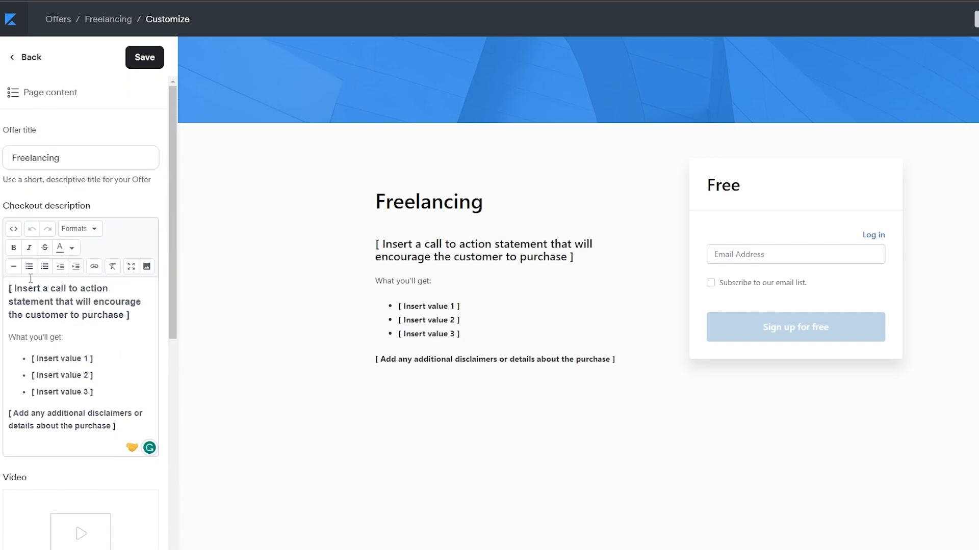
left_click_drag(123, 316, 3, 293)
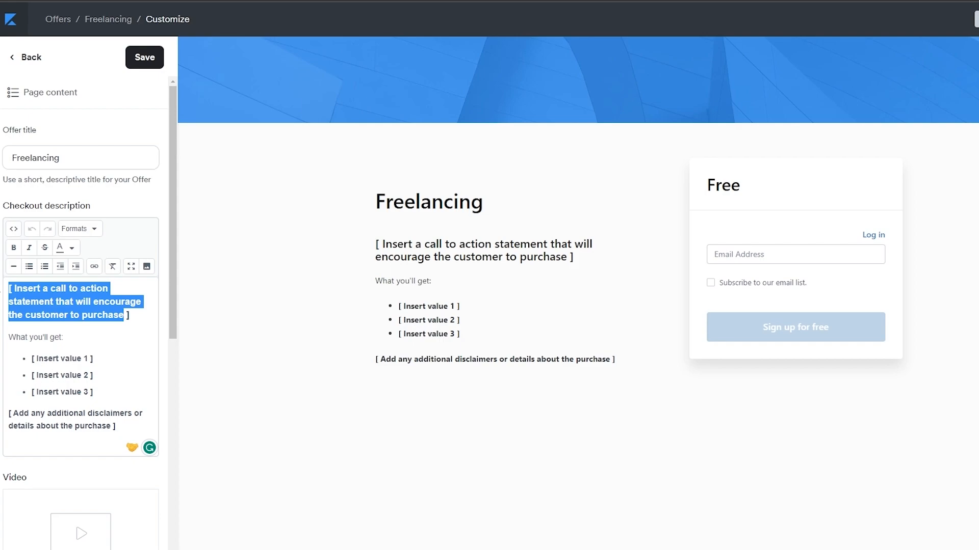
key("ctrl+a")
type("If you join our Community For Free You Will Get The Following Benefits You'll have a better understanding of the following: Video Editing Graphics Designing Voice Overs and many more This community is free and we're all about teaching and learning together")
scroll(175, 228, "down", 5)
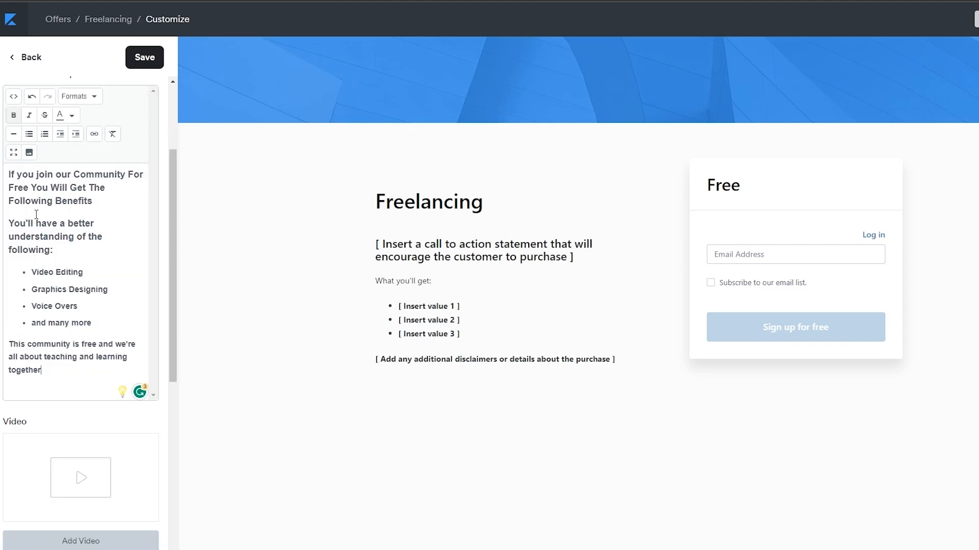
Examine the video upload sources, including importing from a link, close the upload without adding a file, and view the testimonials section
scroll(66, 215, "down", 2)
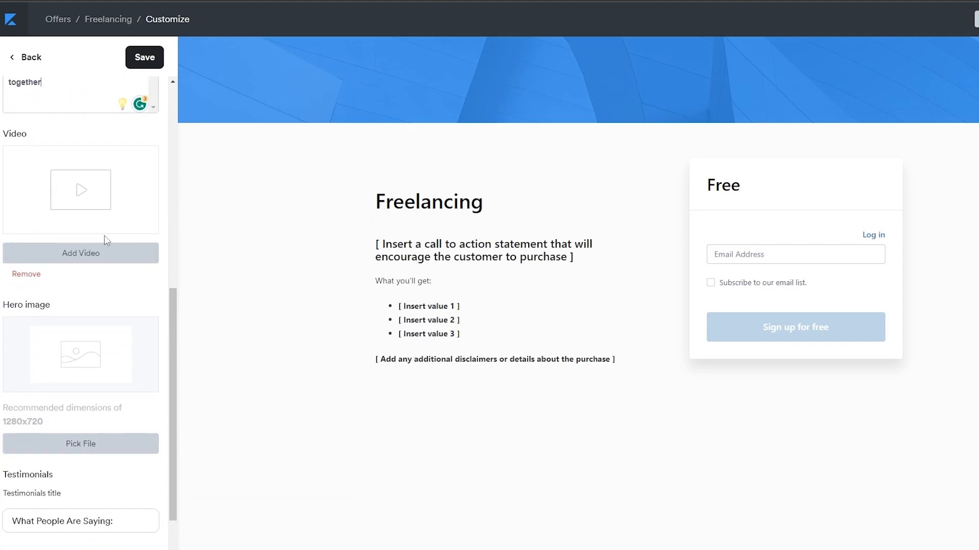
left_click(80, 252)
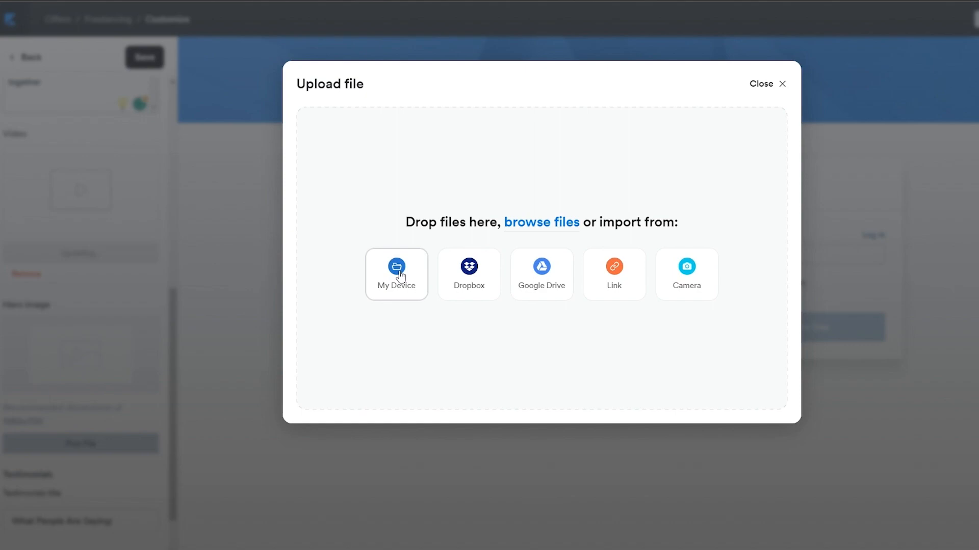
left_click(593, 270)
left_click(438, 231)
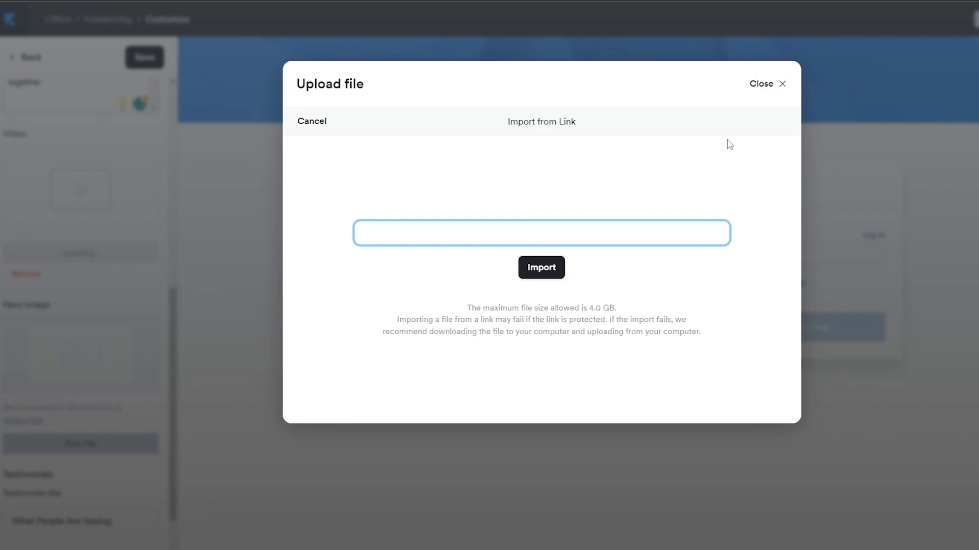
left_click(758, 84)
scroll(33, 389, "down", 2)
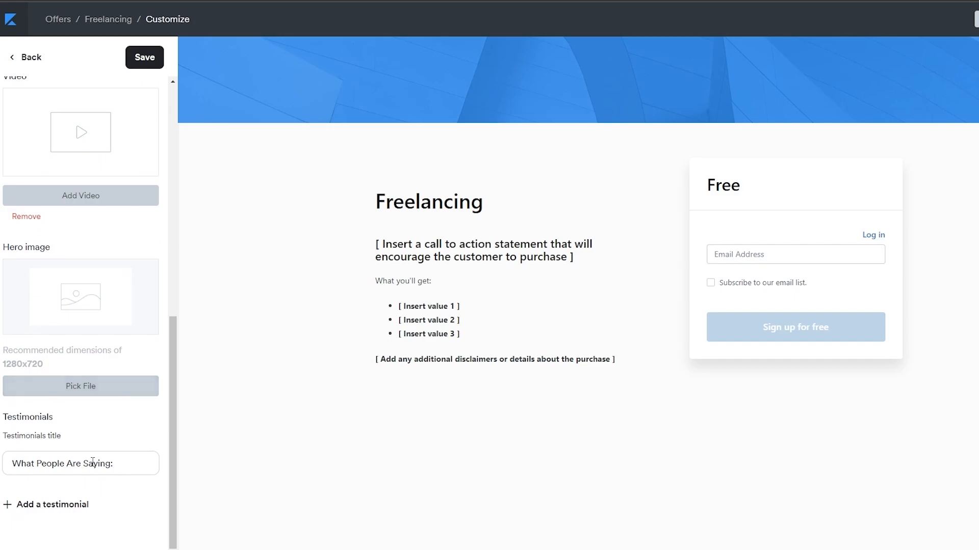
Save the checkout's page content and return to the list of customization sections
scroll(142, 112, "up", 5)
left_click(147, 64)
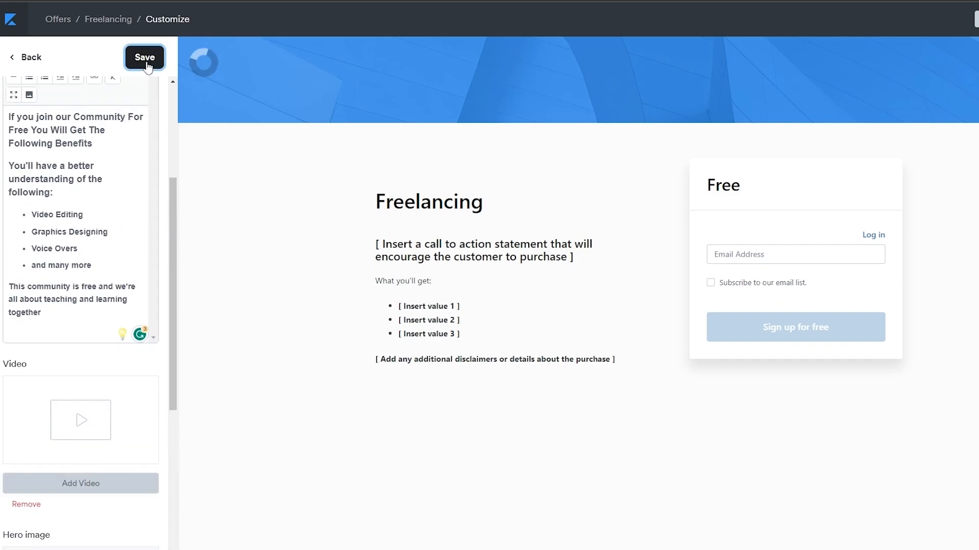
left_click(32, 59)
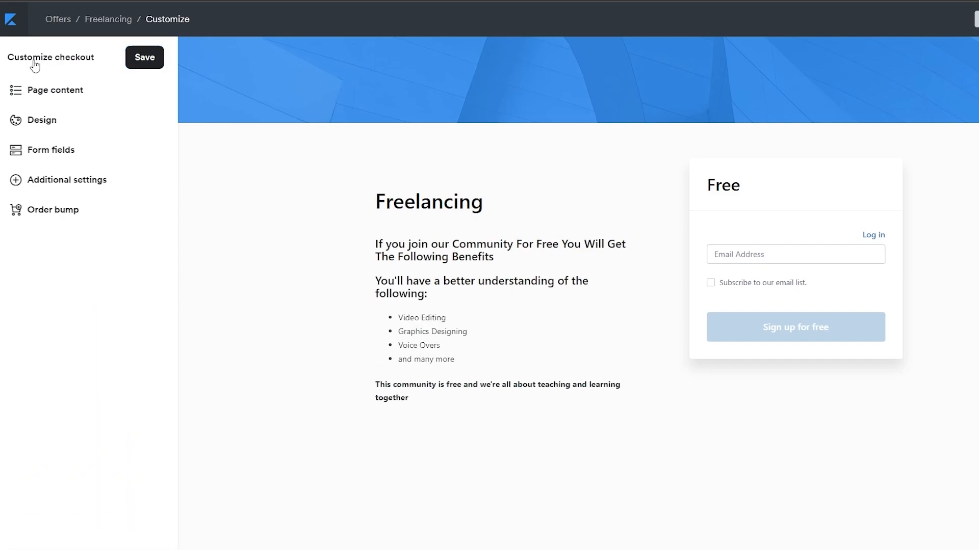
Make the checkout form collect name and address but not phone number, and save the form fields
left_click(95, 128)
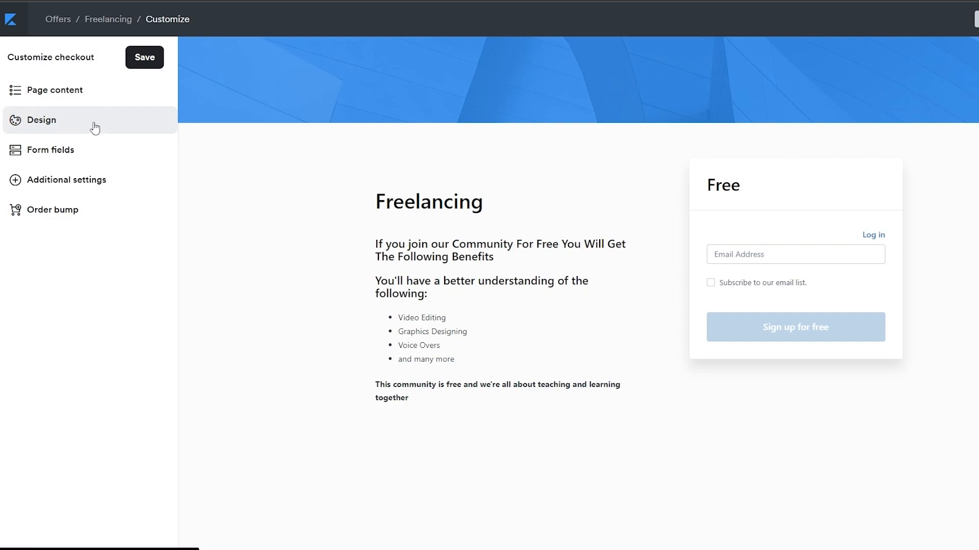
left_click(87, 152)
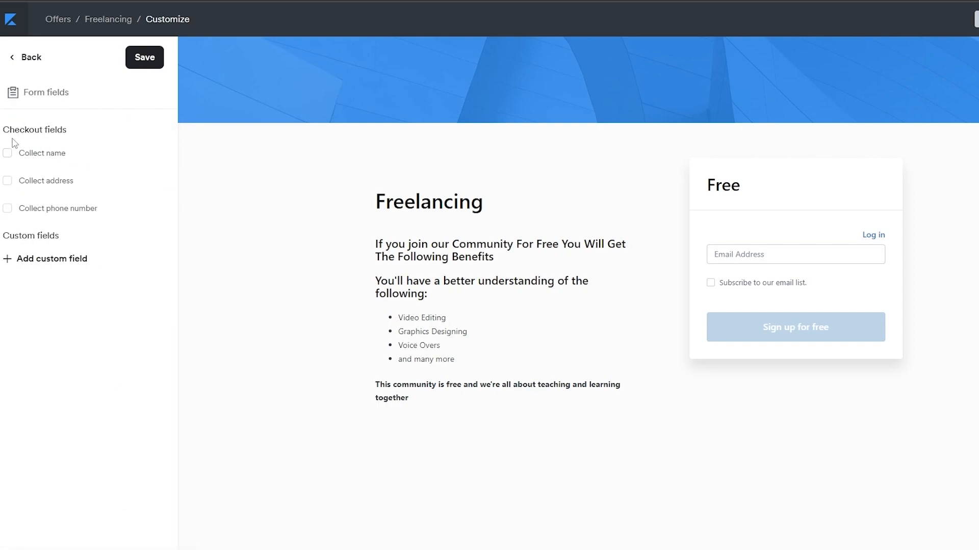
left_click_drag(4, 134, 92, 138)
left_click(7, 154)
left_click(8, 181)
left_click(9, 209)
left_click(11, 210)
left_click(136, 67)
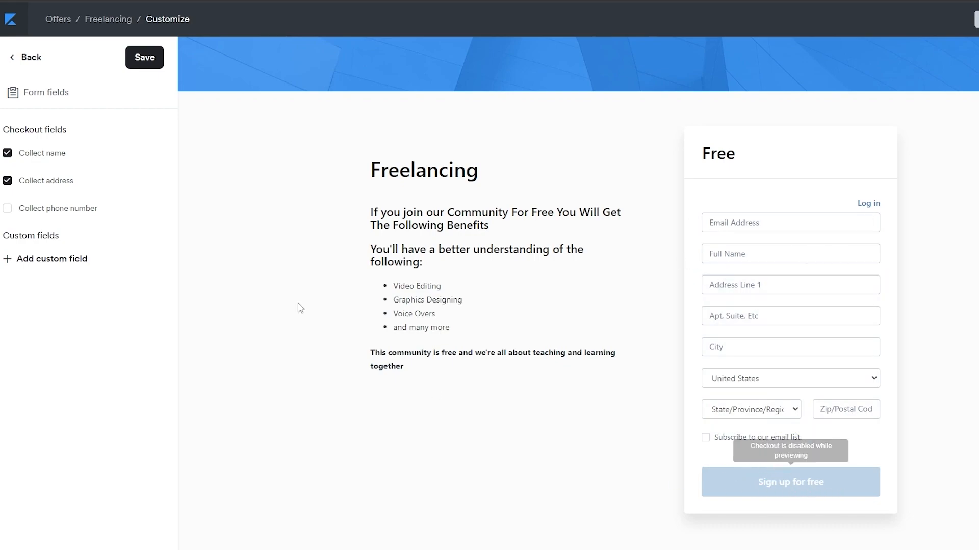
left_click(155, 64)
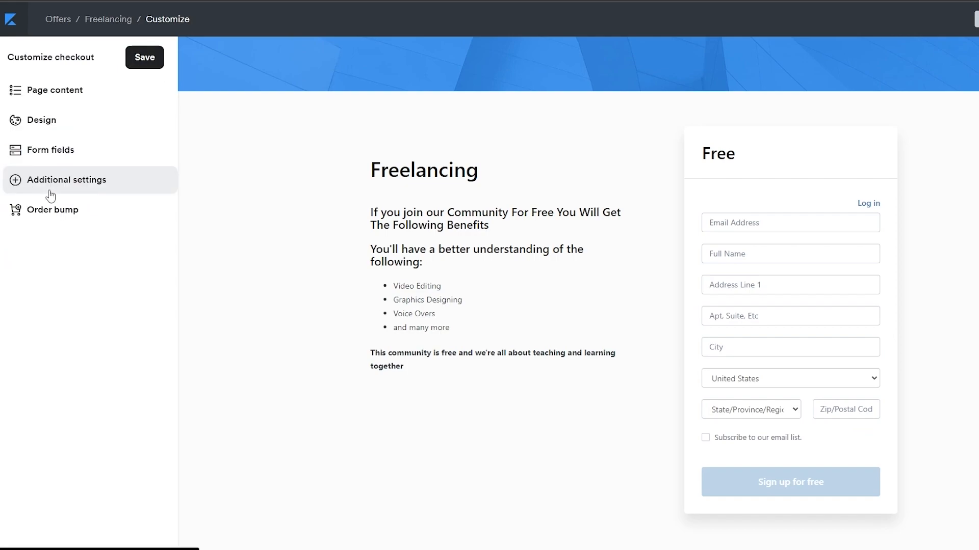
Review the additional settings for log in, service agreement and mobile layout, and save them with their default options
left_click(41, 190)
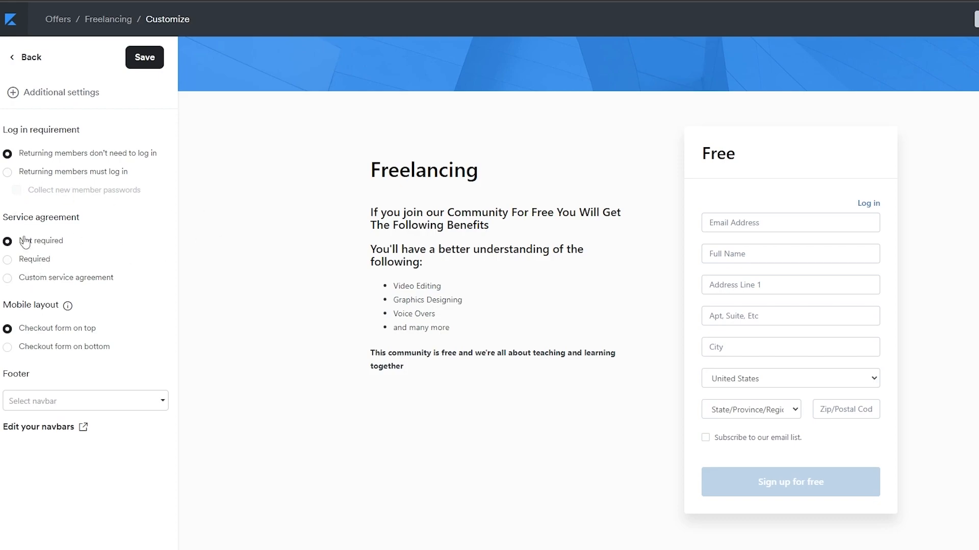
left_click(144, 57)
left_click(28, 59)
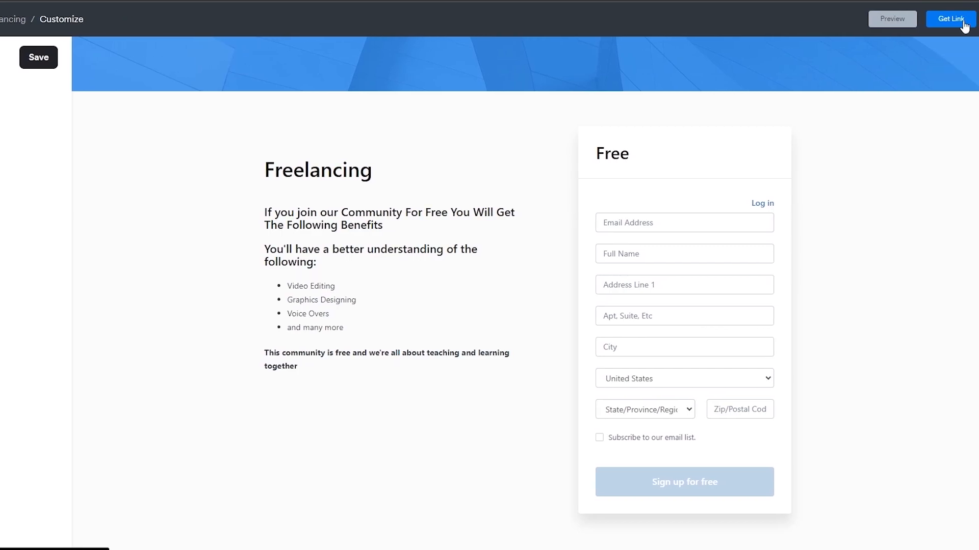
Check the checkout page's shareable link and full-page preview, and save the customization
left_click(963, 24)
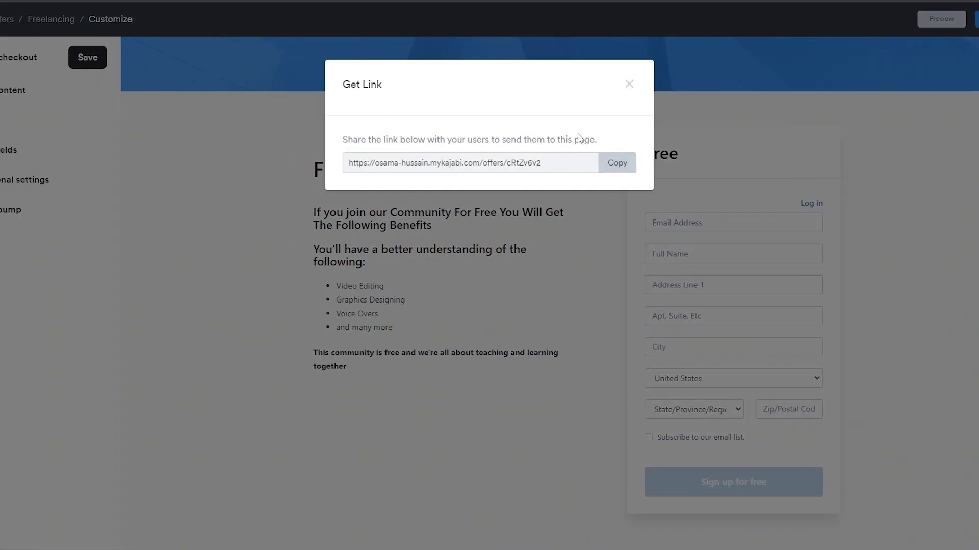
left_click(629, 85)
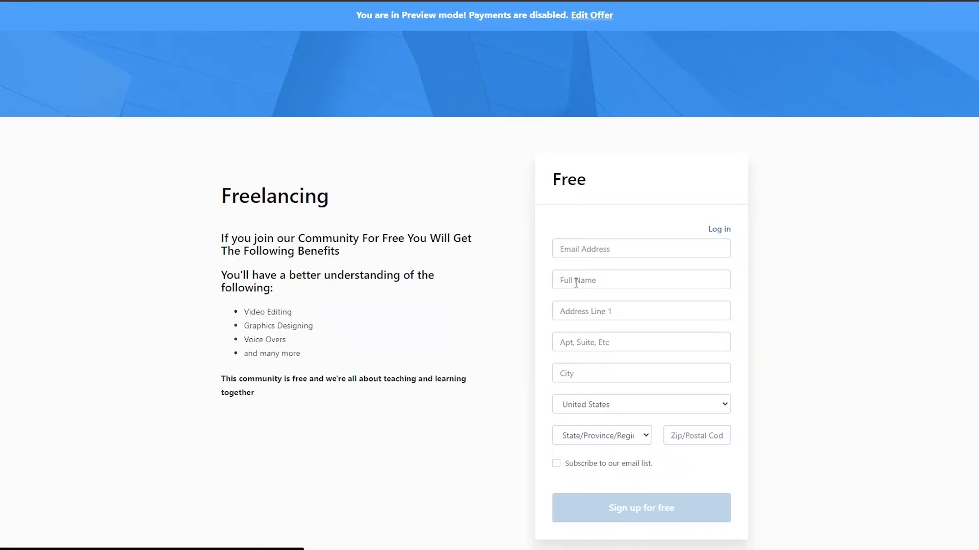
scroll(776, 467, "down", 1)
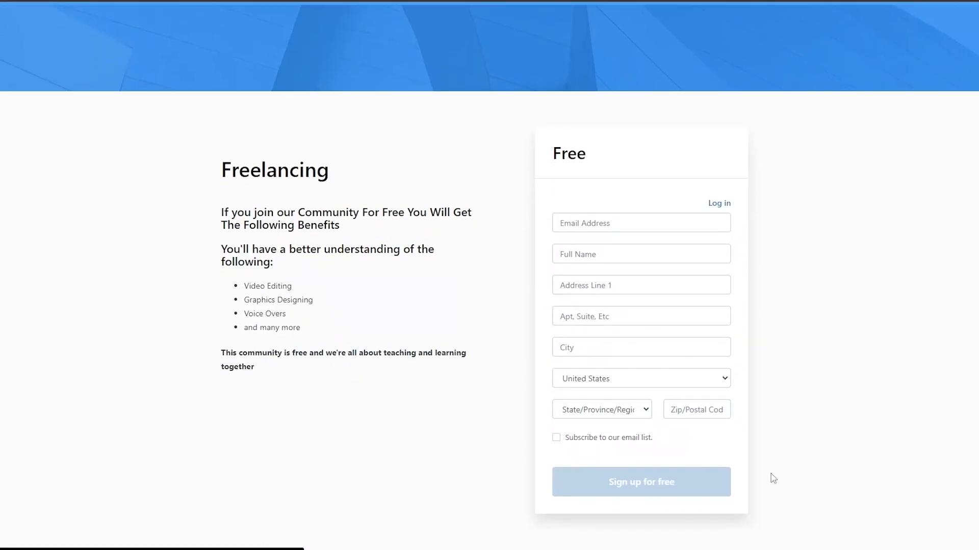
left_click(648, 376)
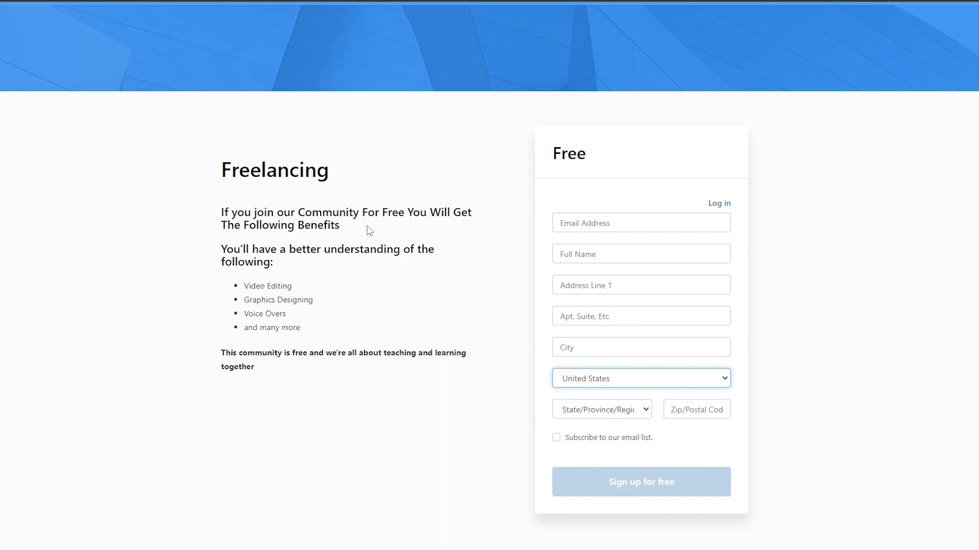
left_click(204, 1)
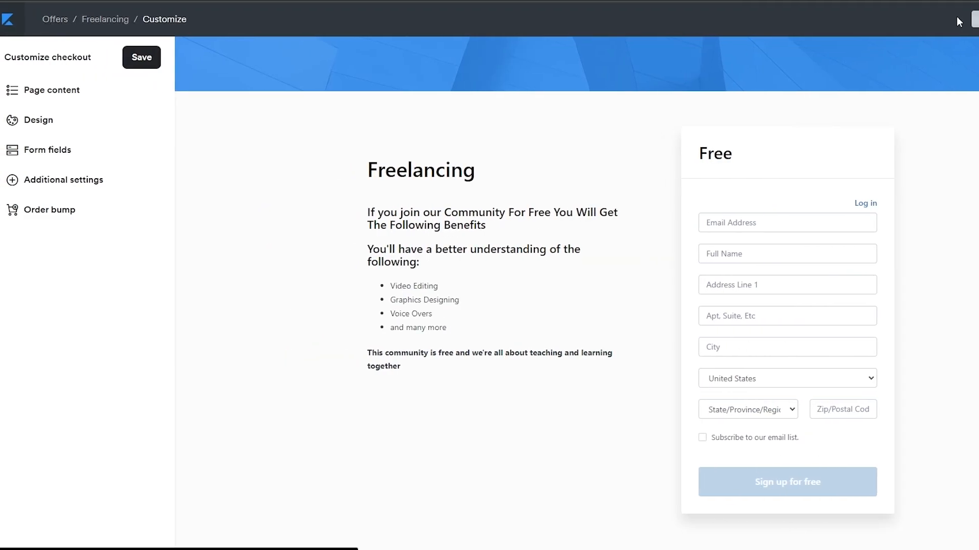
left_click(139, 59)
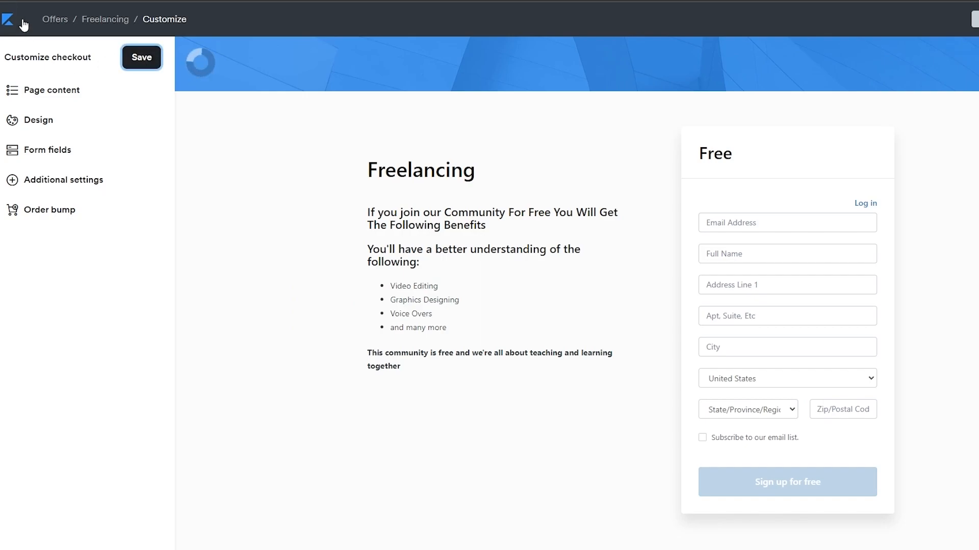
Leave the Freelancing checkout customization and open the template store for the website design
left_click(22, 21)
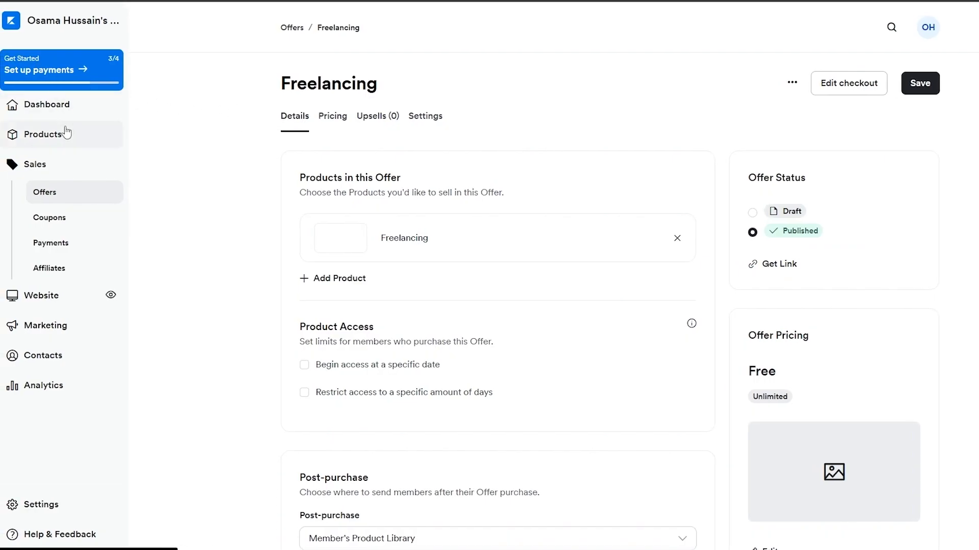
left_click(52, 115)
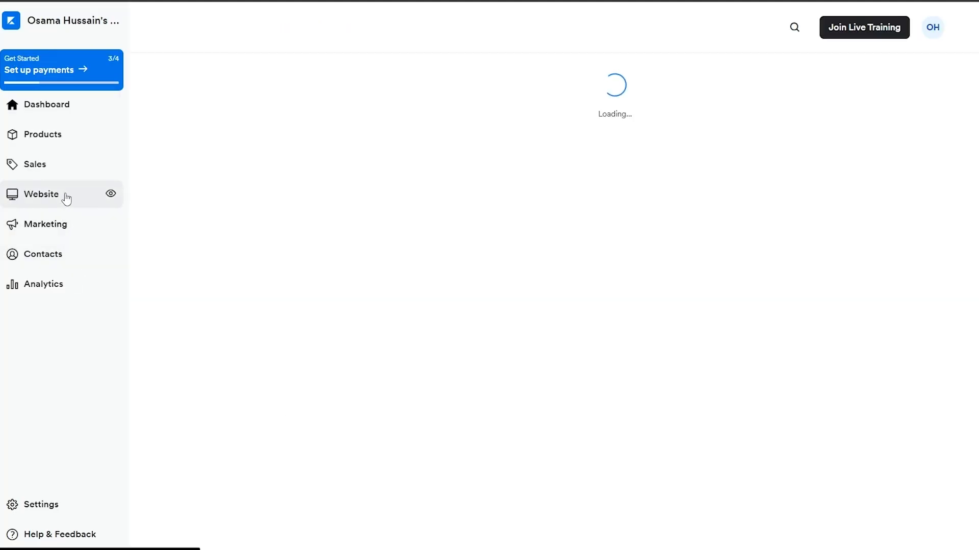
left_click(57, 203)
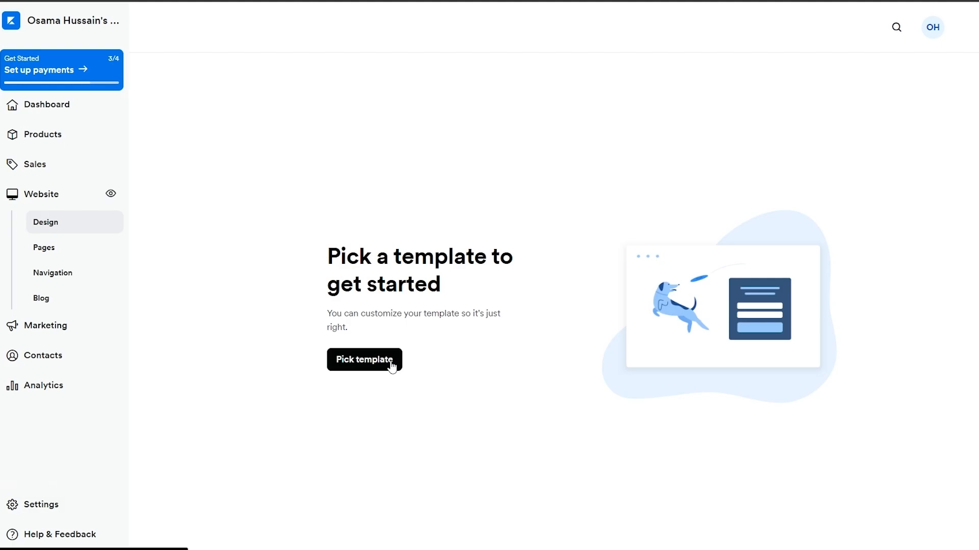
left_click(360, 362)
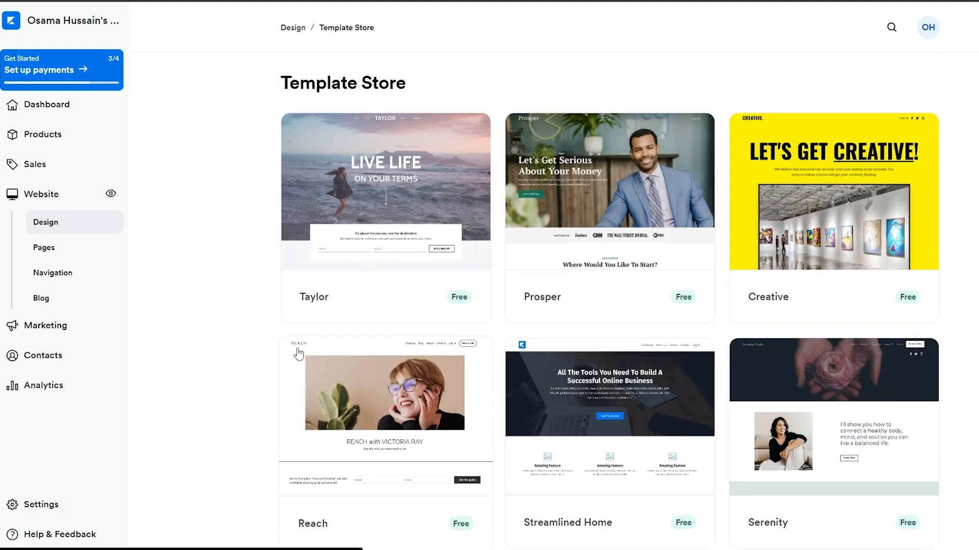
Browse the website templates and start the site with the free Hopper template
scroll(242, 294, "down", 5)
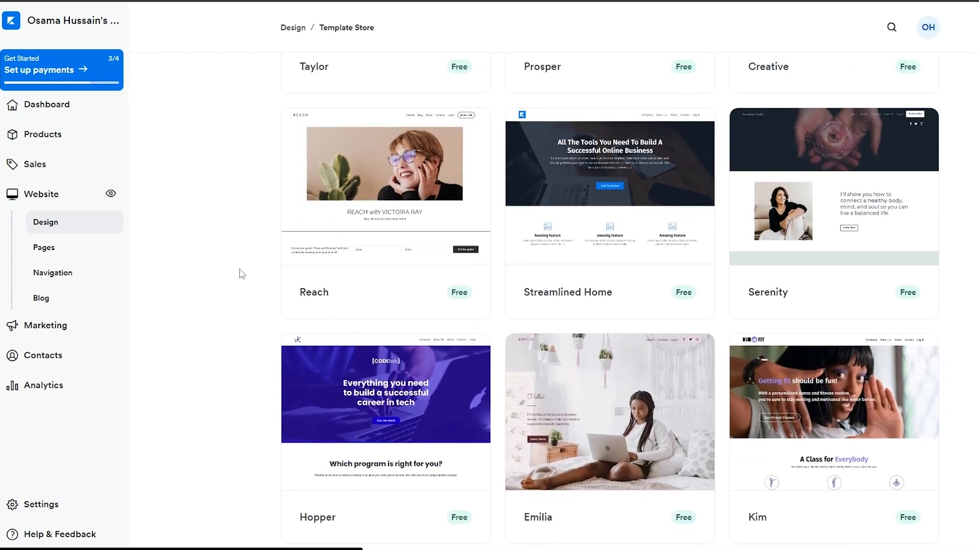
scroll(242, 274, "down", 1)
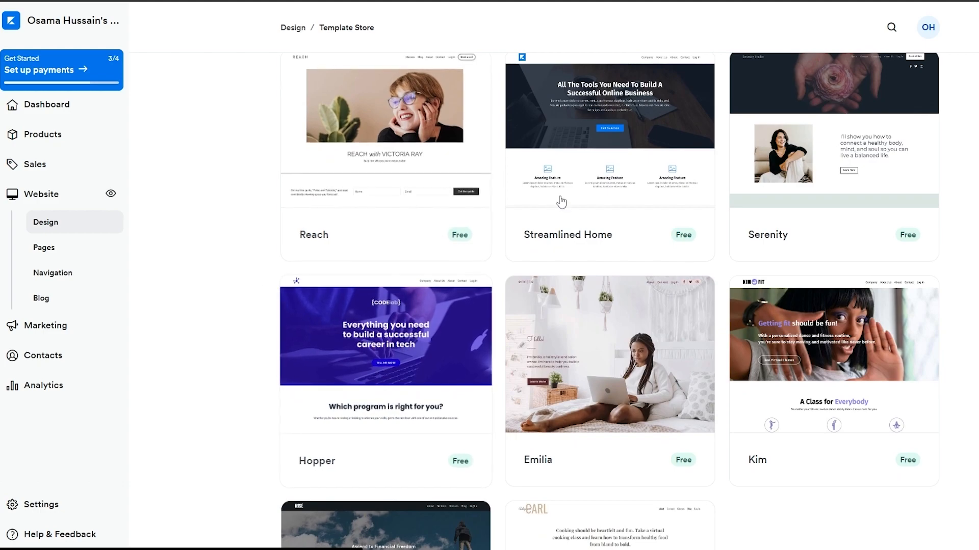
scroll(525, 210, "down", 5)
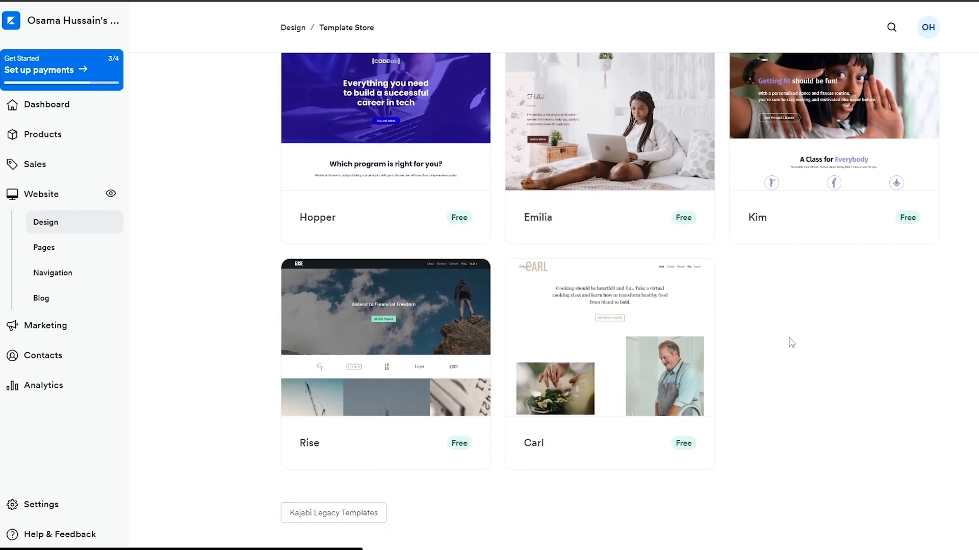
scroll(790, 341, "up", 10)
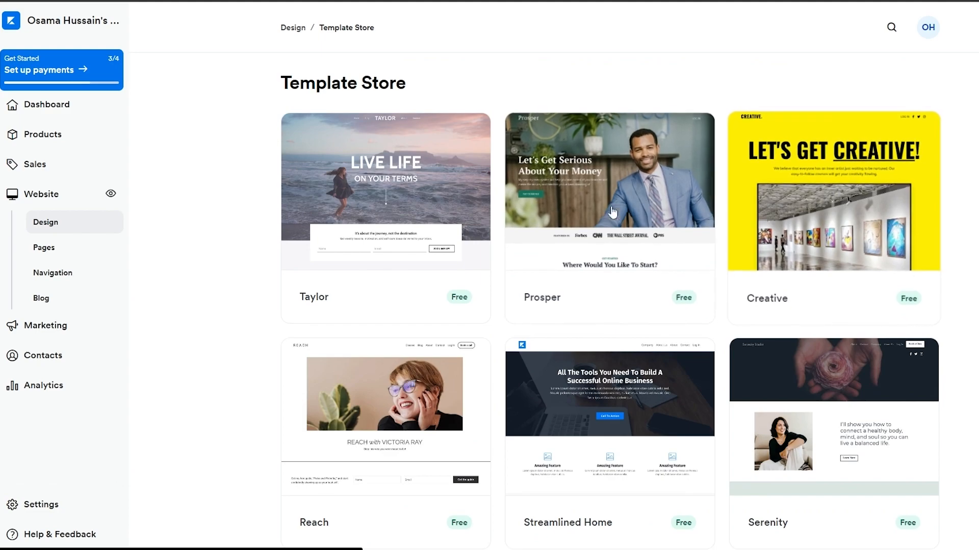
scroll(434, 233, "down", 5)
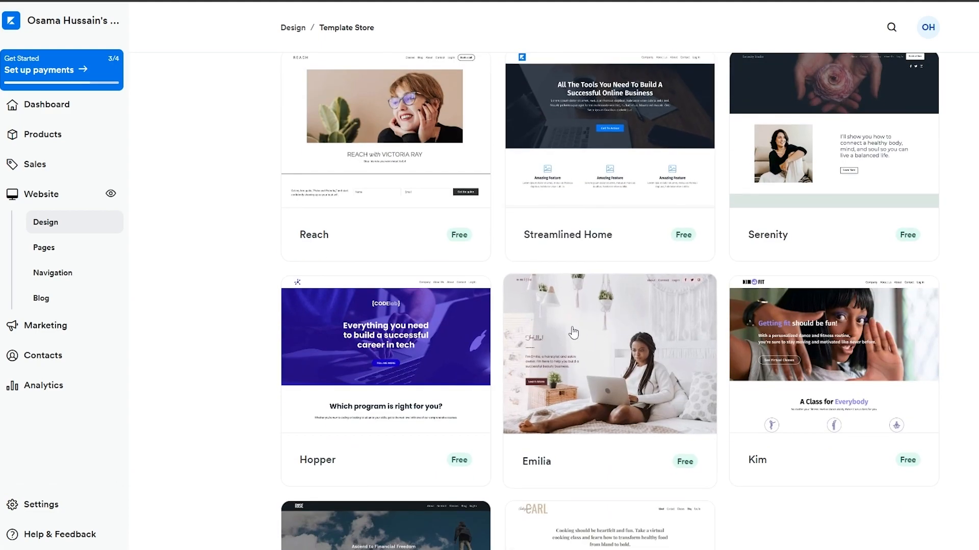
scroll(574, 332, "up", 5)
scroll(766, 228, "down", 5)
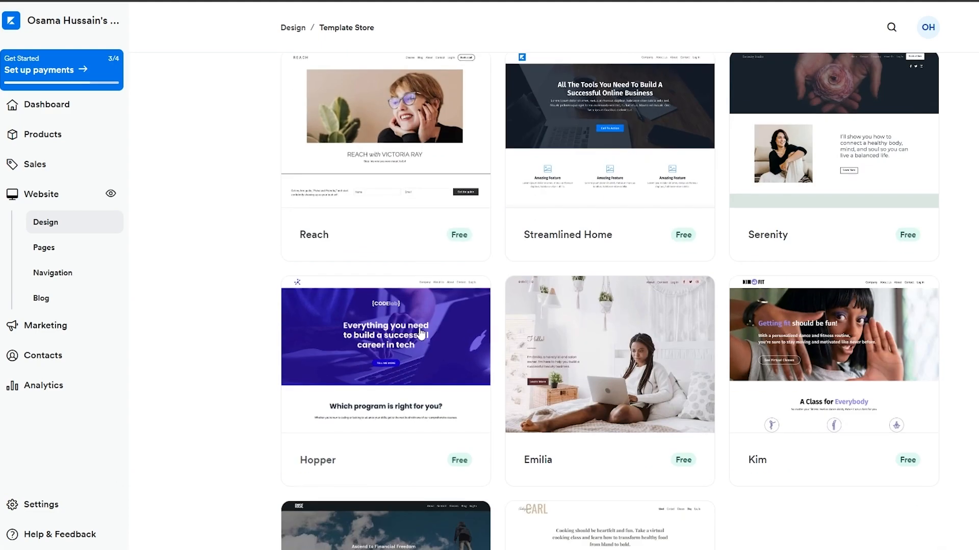
left_click(399, 380)
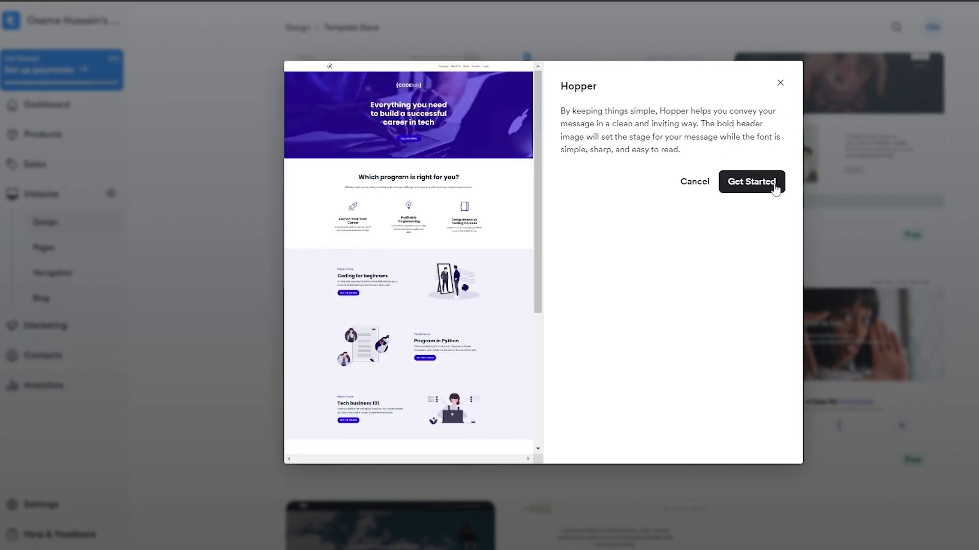
left_click(760, 185)
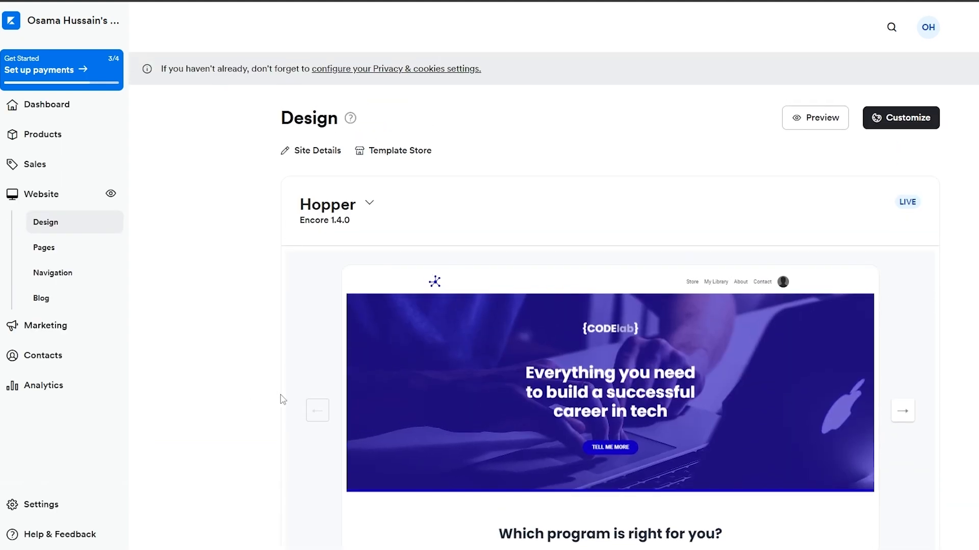
Look over the Hopper design preview and review the list of website pages and their statuses
mouse_move(542, 319)
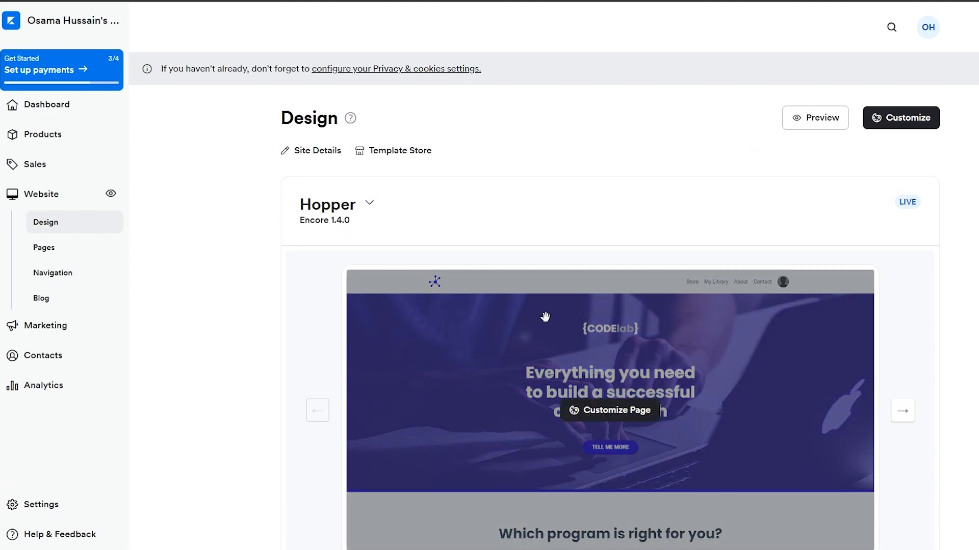
scroll(545, 317, "down", 2)
left_click(61, 252)
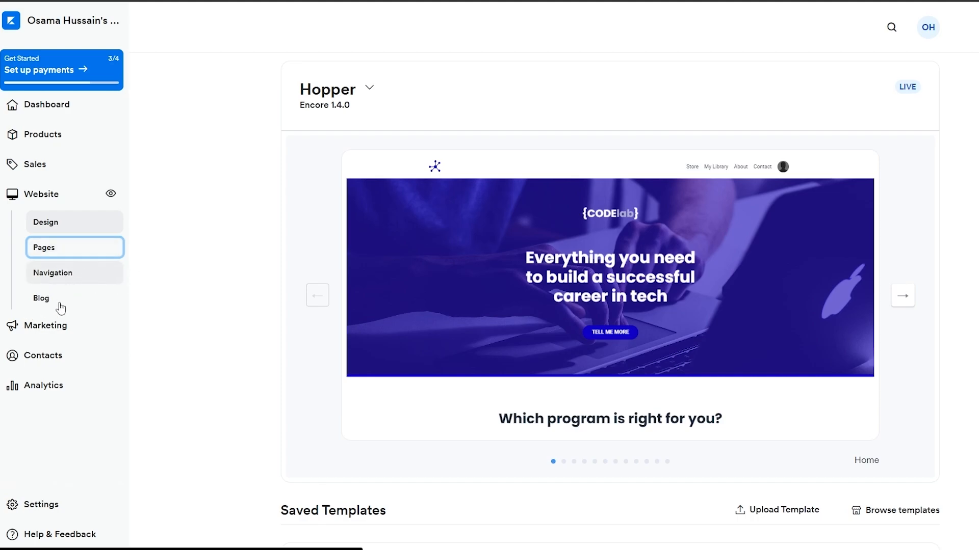
scroll(542, 209, "down", 8)
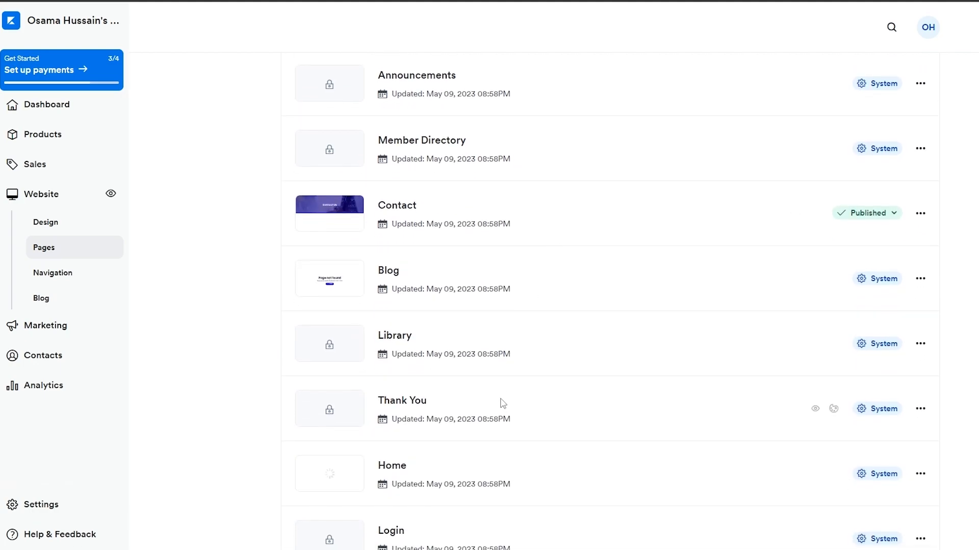
scroll(894, 356, "up", 8)
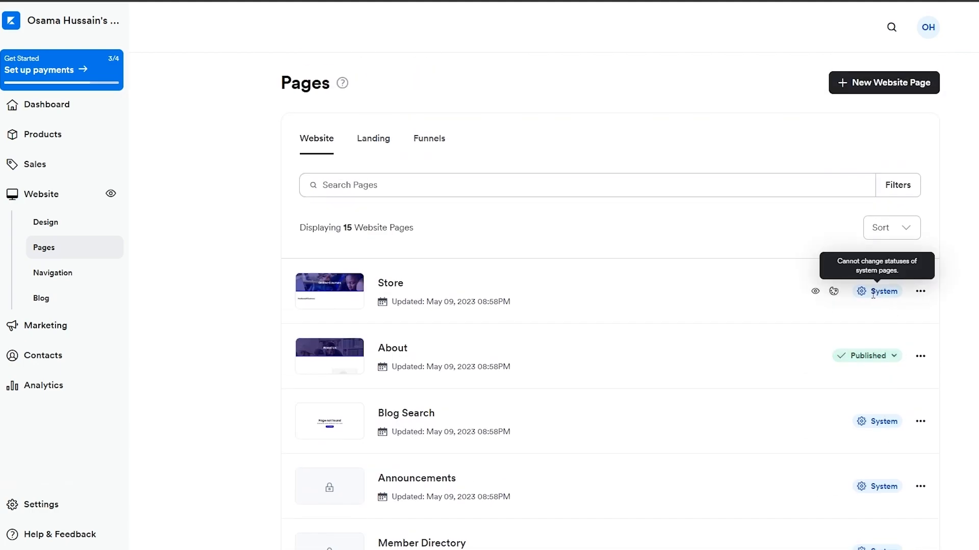
scroll(647, 350, "down", 8)
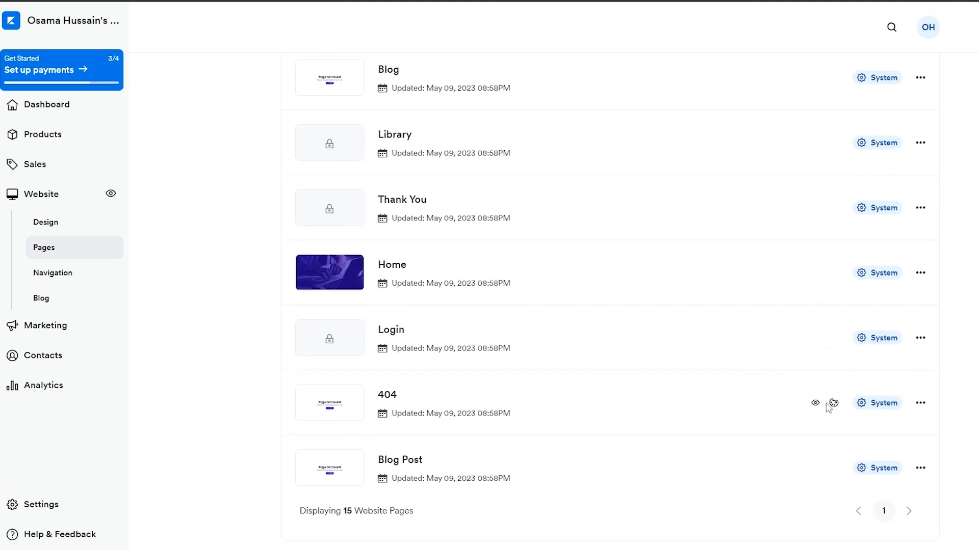
scroll(570, 351, "up", 8)
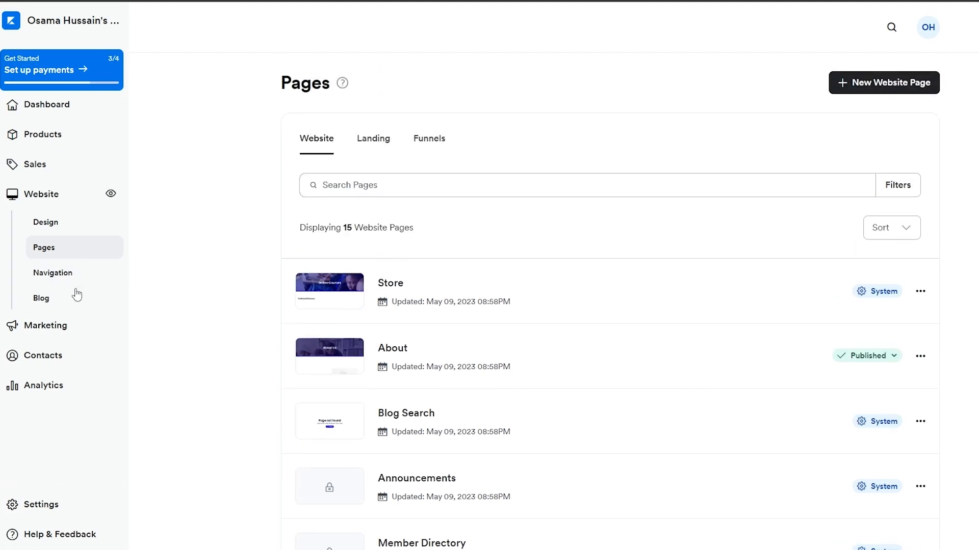
Open the Hopper design for customization and look through the home page's content and sections
left_click(44, 222)
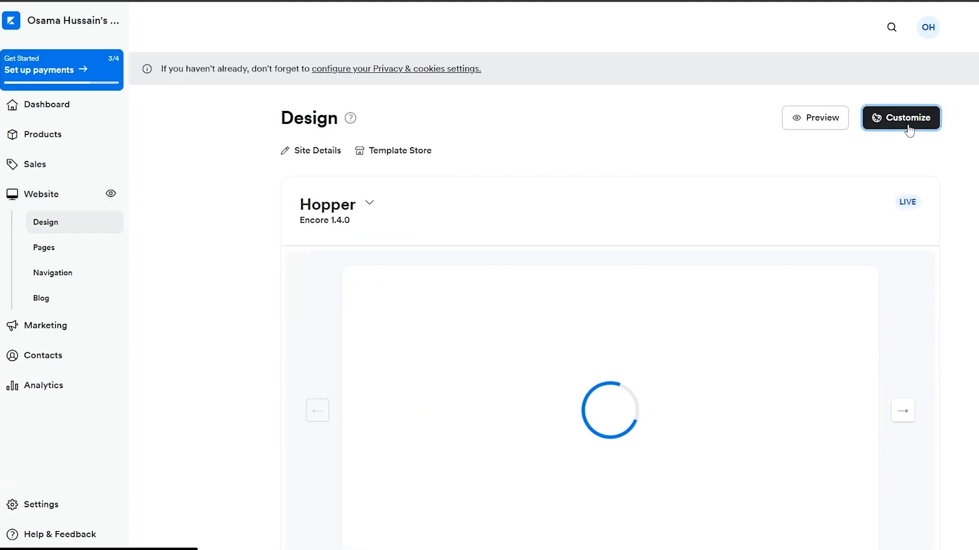
scroll(908, 125, "down", 2)
scroll(321, 157, "down", 7)
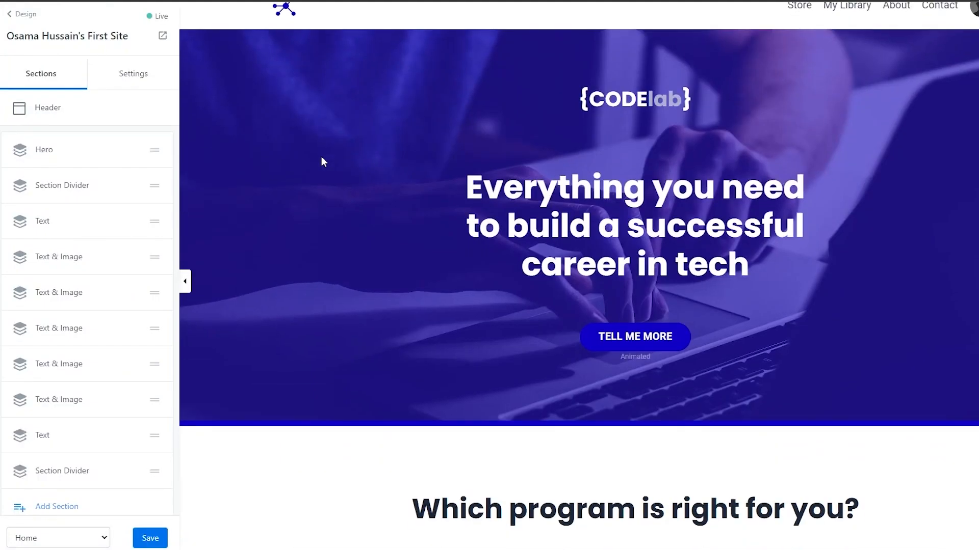
scroll(321, 174, "down", 12)
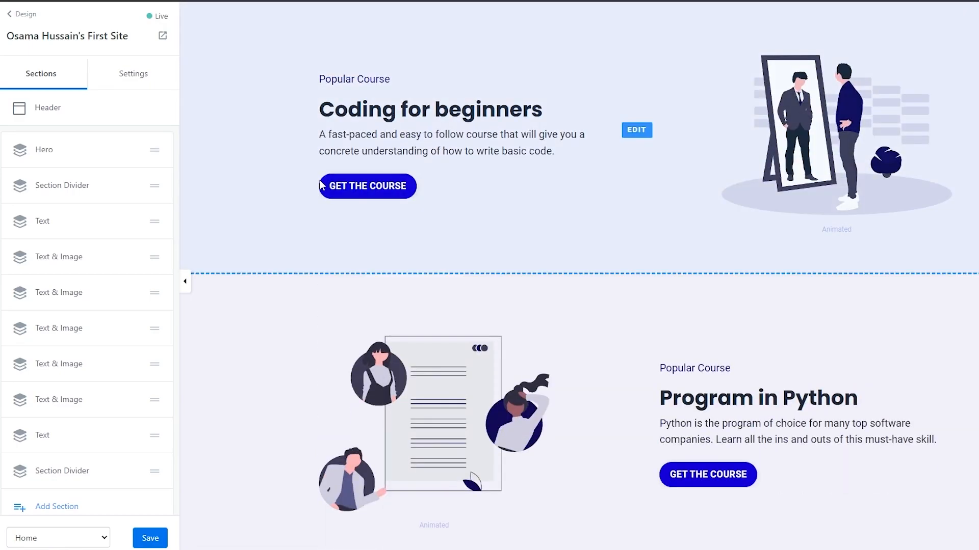
scroll(133, 253, "down", 4)
scroll(479, 230, "up", 15)
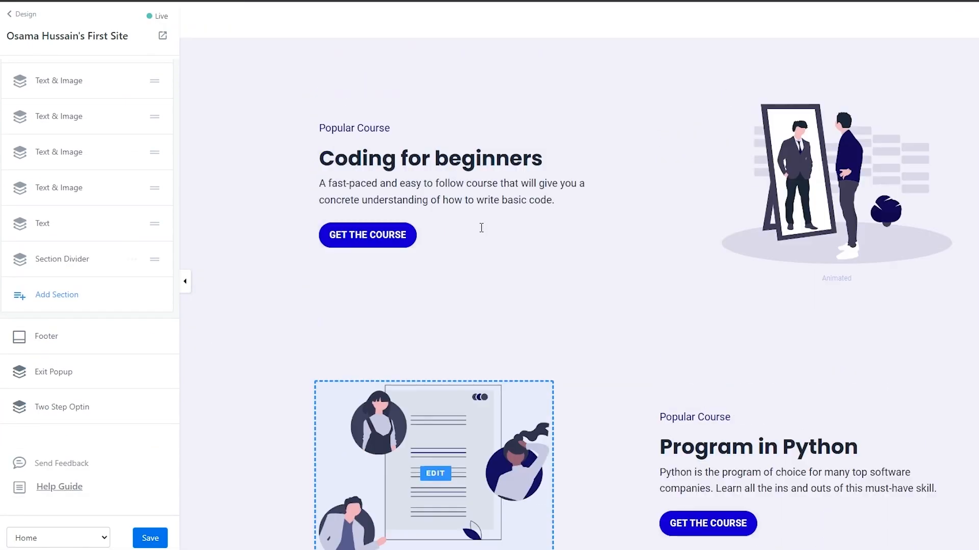
scroll(443, 230, "up", 3)
scroll(44, 245, "up", 5)
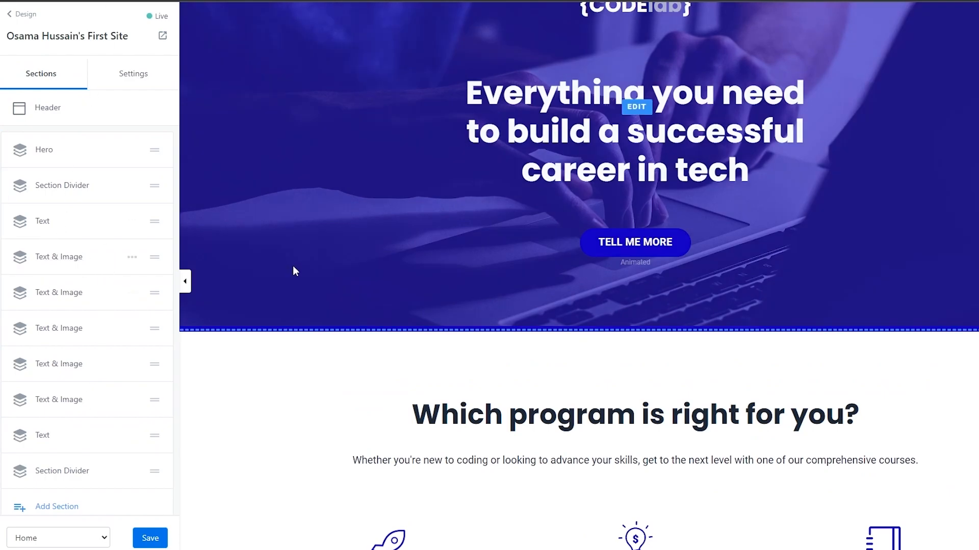
Check the home page's section list and open the Hero section's settings
scroll(1, 387, "down", 4)
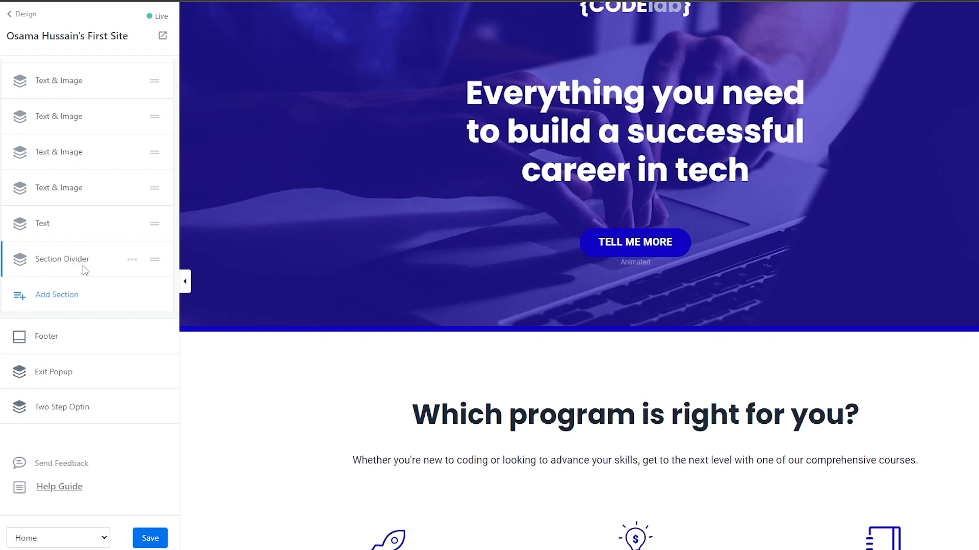
scroll(78, 449, "up", 4)
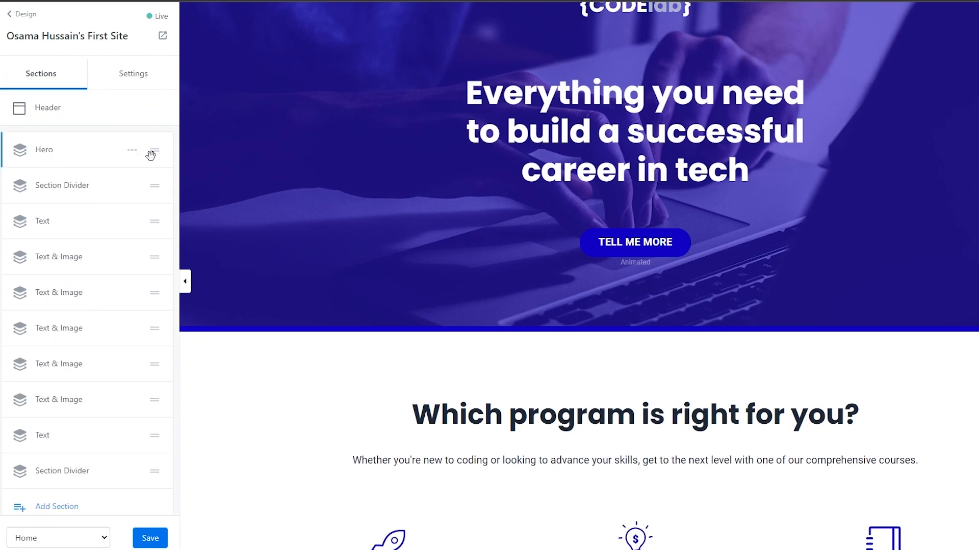
left_click(132, 152)
left_click(116, 155)
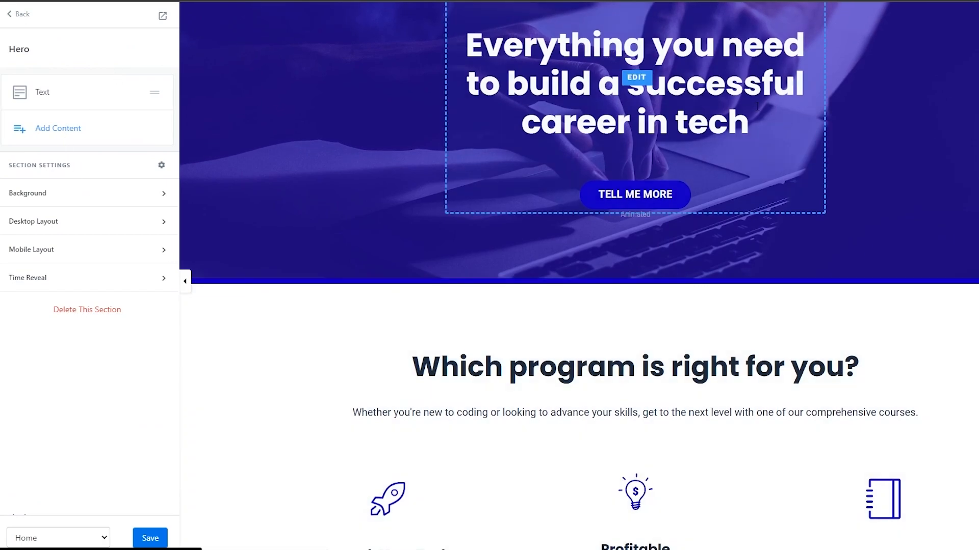
Open the settings of the image beside the "Coding for beginners" text on the home page
scroll(770, 15, "up", 3)
scroll(749, 136, "down", 14)
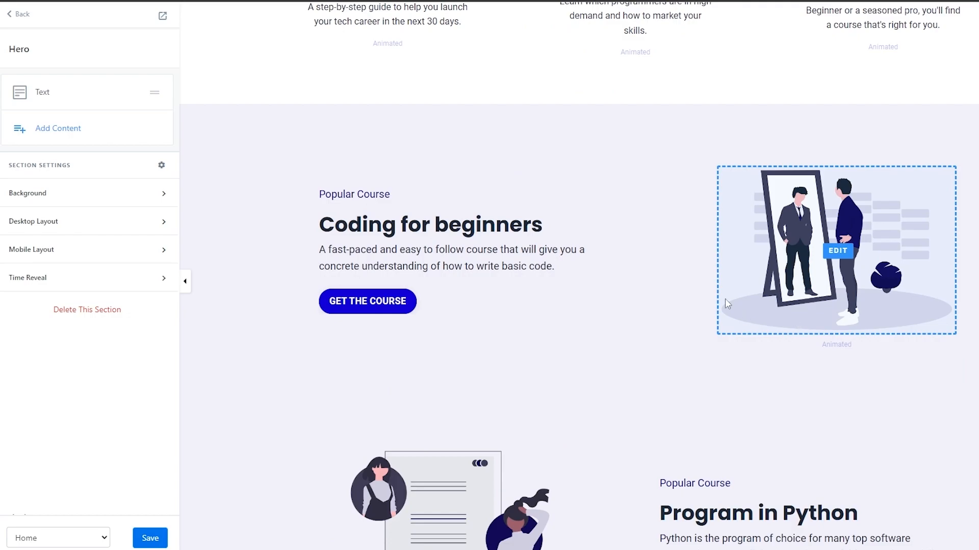
left_click(659, 170)
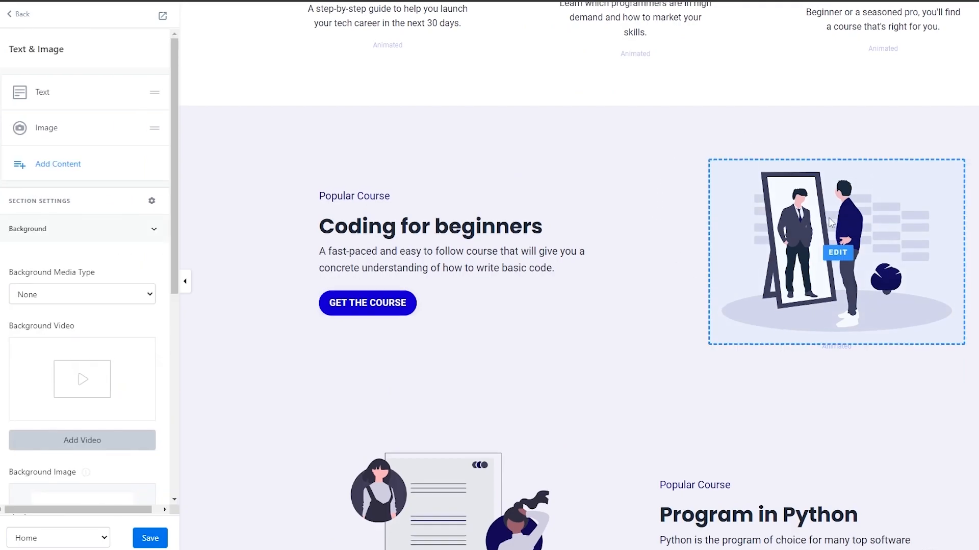
left_click(829, 222)
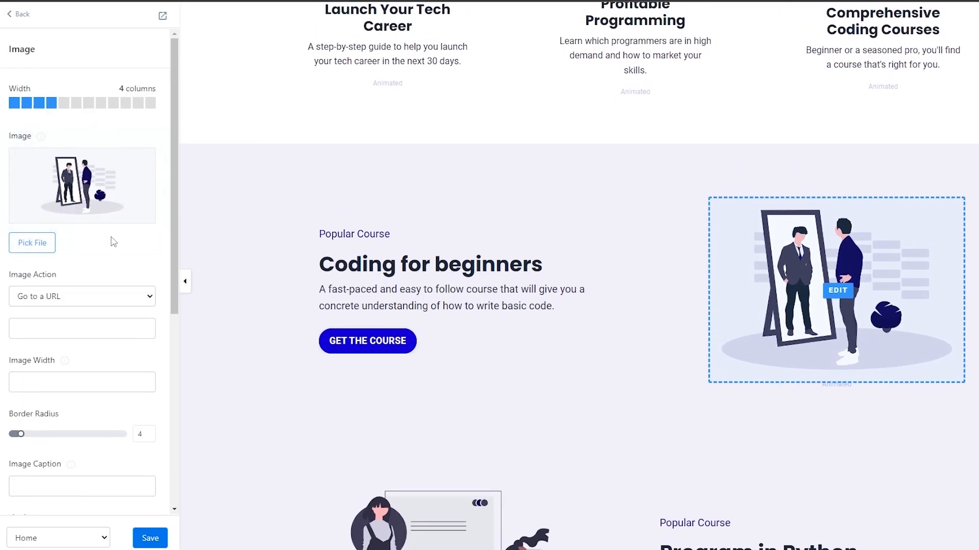
Look over the rest of the home page and leave the site editor for the main dashboard
scroll(494, 337, "down", 7)
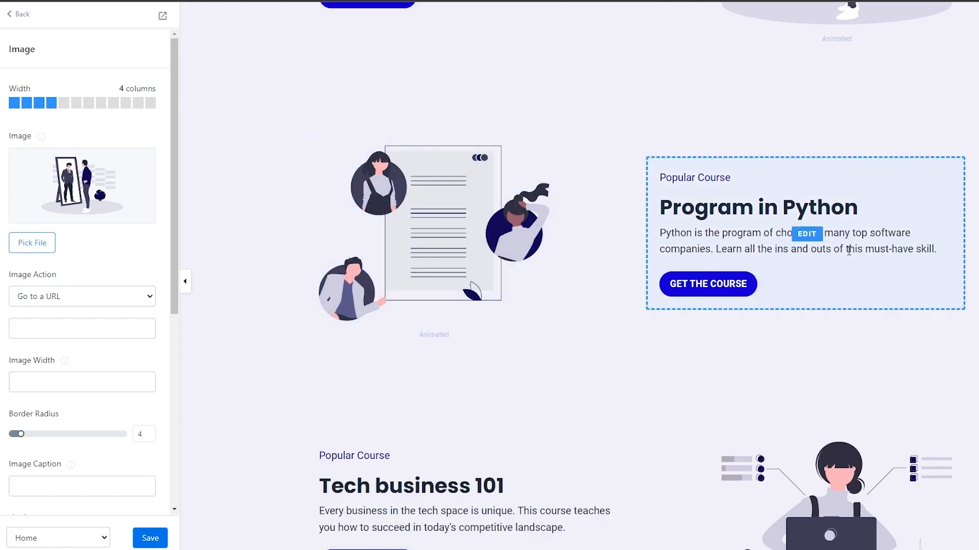
scroll(803, 290, "down", 5)
scroll(485, 284, "down", 6)
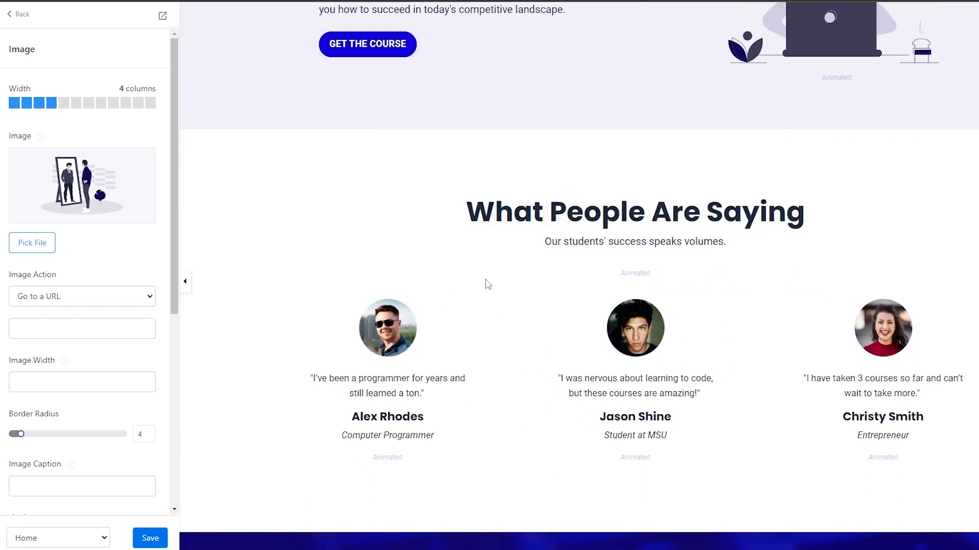
scroll(503, 288, "up", 2)
scroll(502, 289, "up", 20)
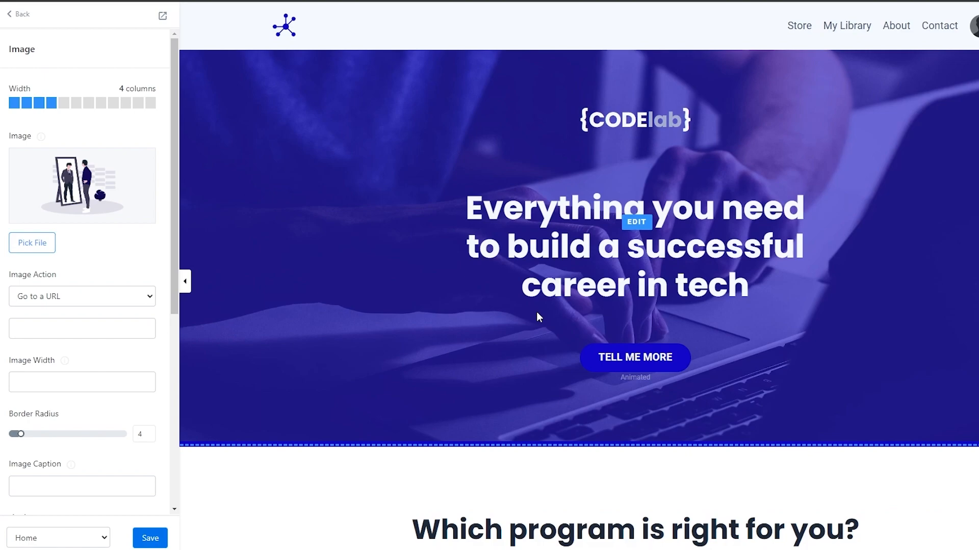
left_click(14, 23)
left_click(14, 22)
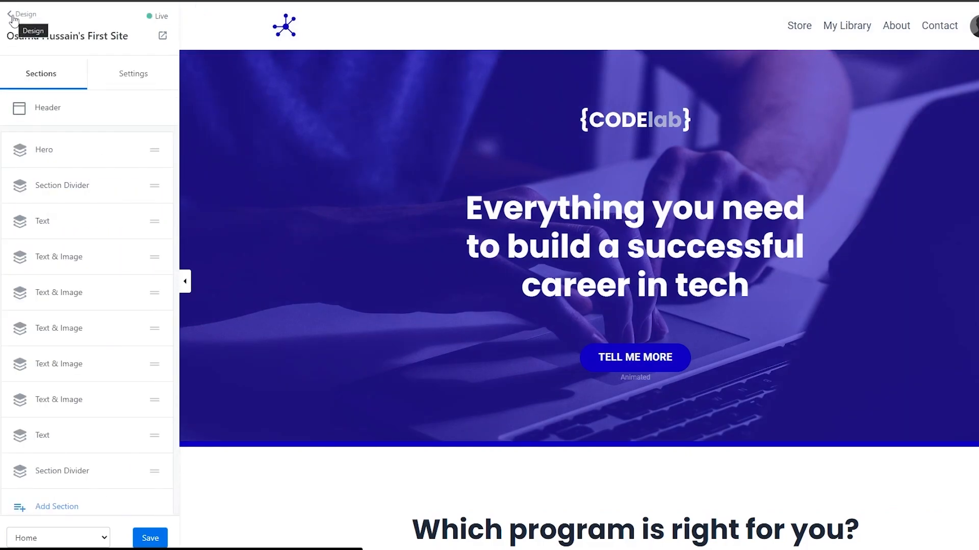
left_click(13, 23)
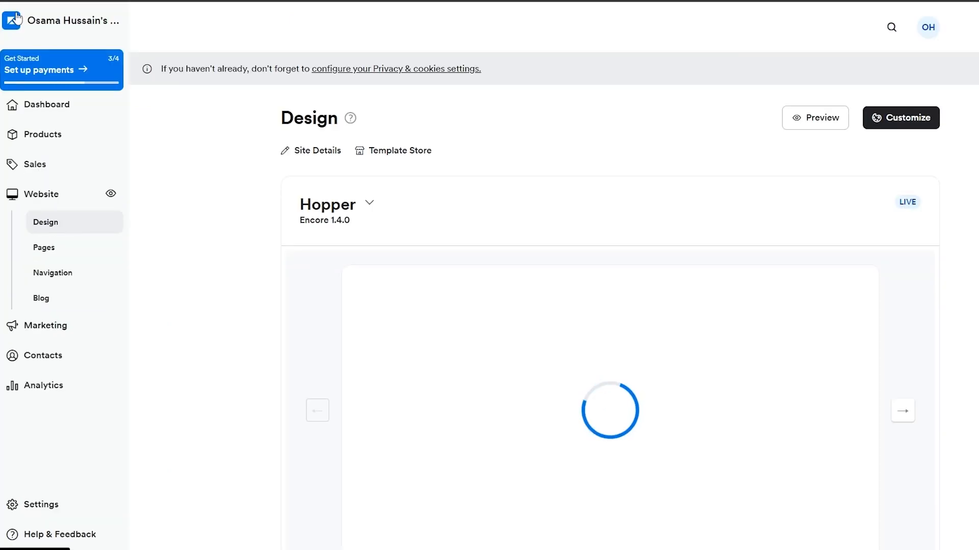
left_click(18, 17)
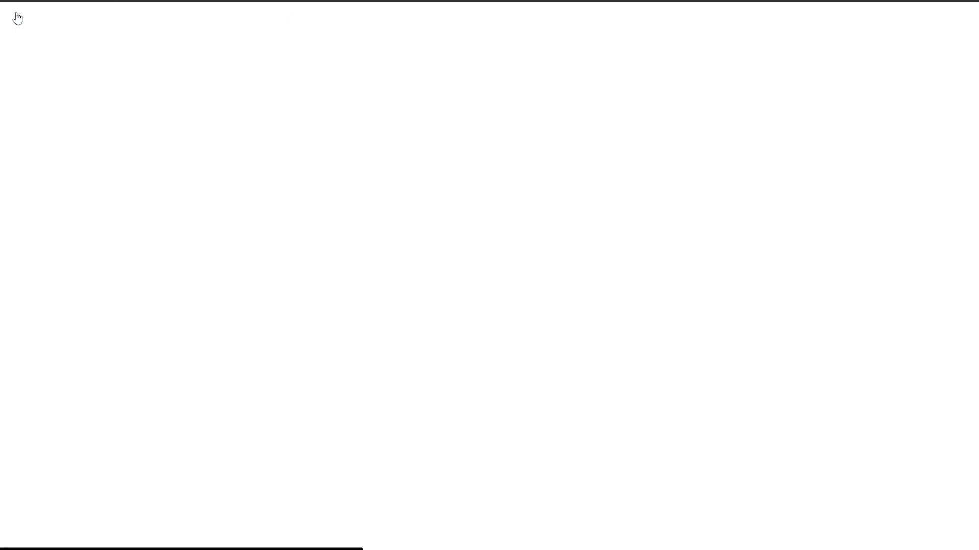